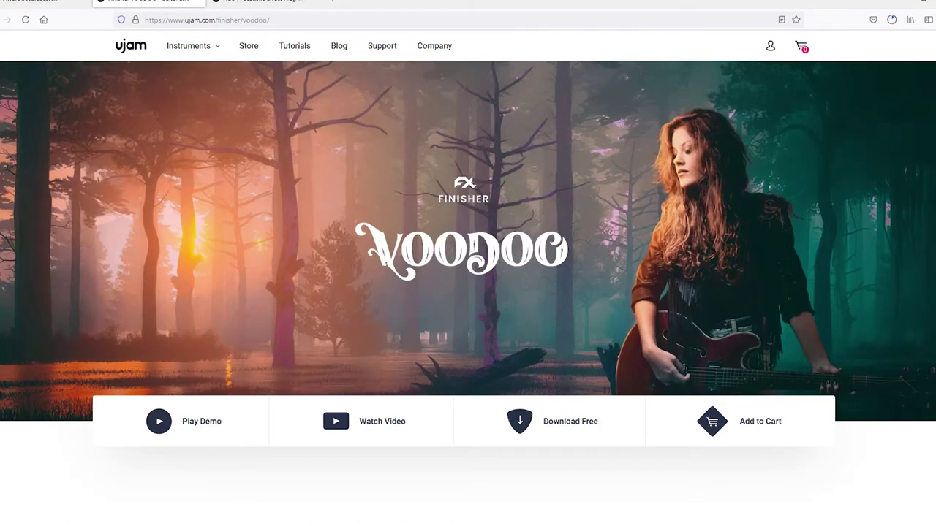
Scroll down ujam.com's Finisher VOODOO product page past the opening banner.
{"action": "scroll", "coordinate": [468, 292], "scroll_direction": "down", "scroll_amount": 5}
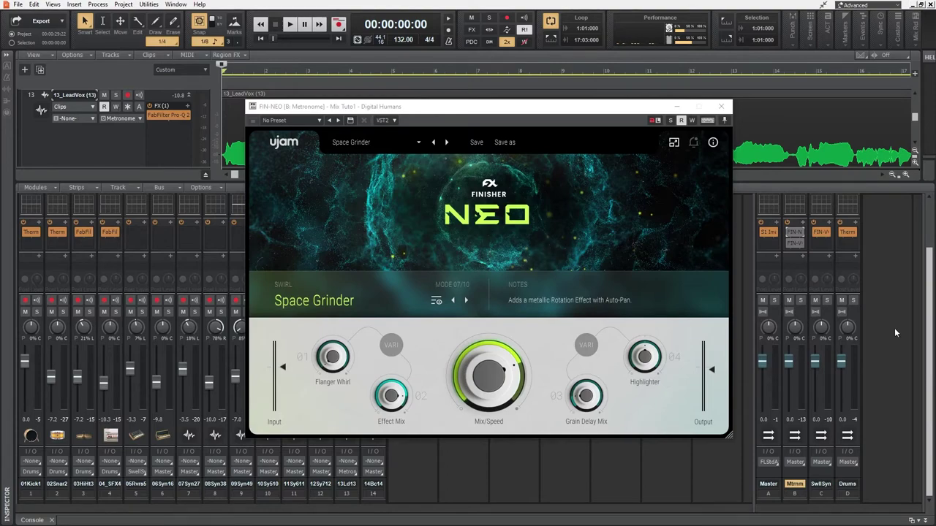
{"action": "left_click", "coordinate": [798, 247]}
{"action": "double_click", "coordinate": [799, 247]}
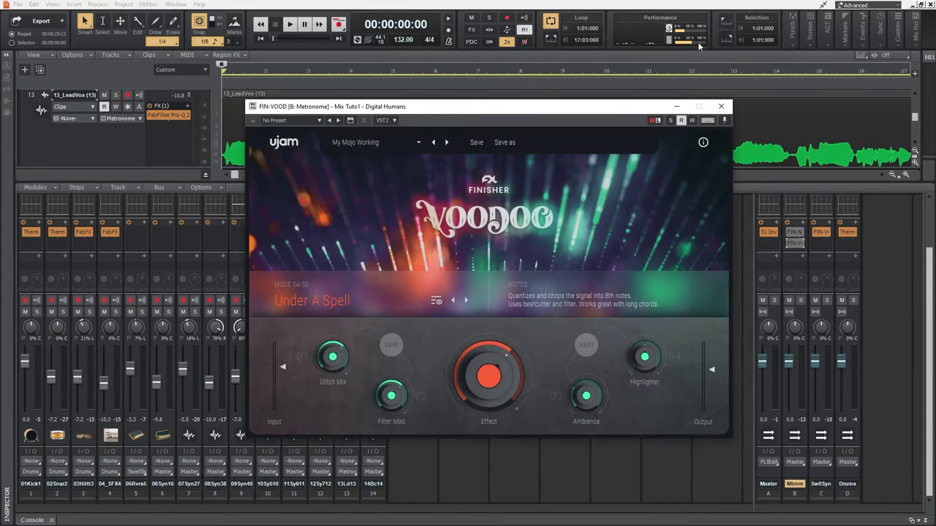
{"action": "left_click", "coordinate": [721, 106]}
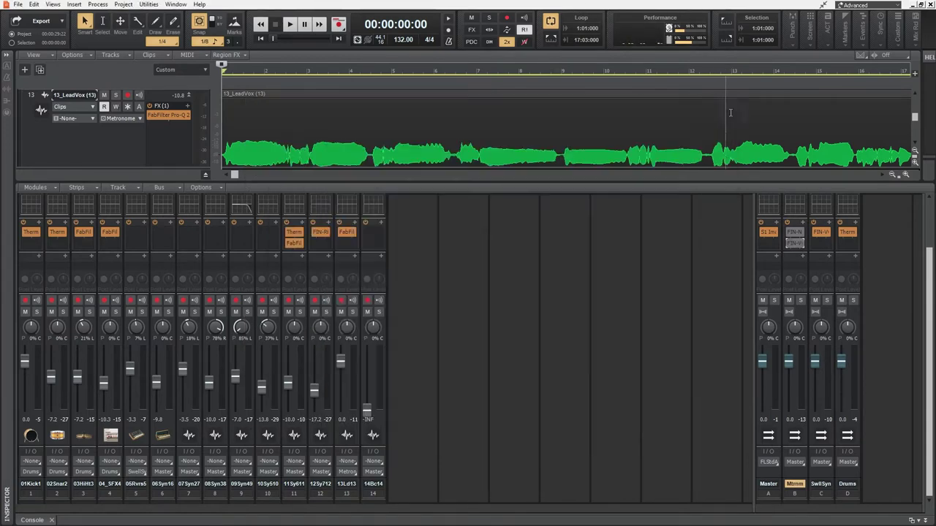
{"action": "double_click", "coordinate": [798, 234]}
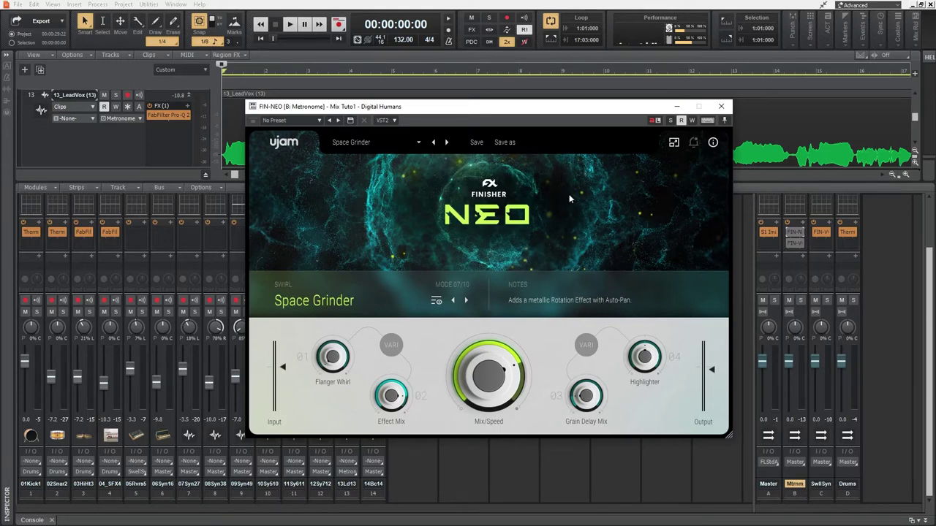
{"action": "key", "text": "space"}
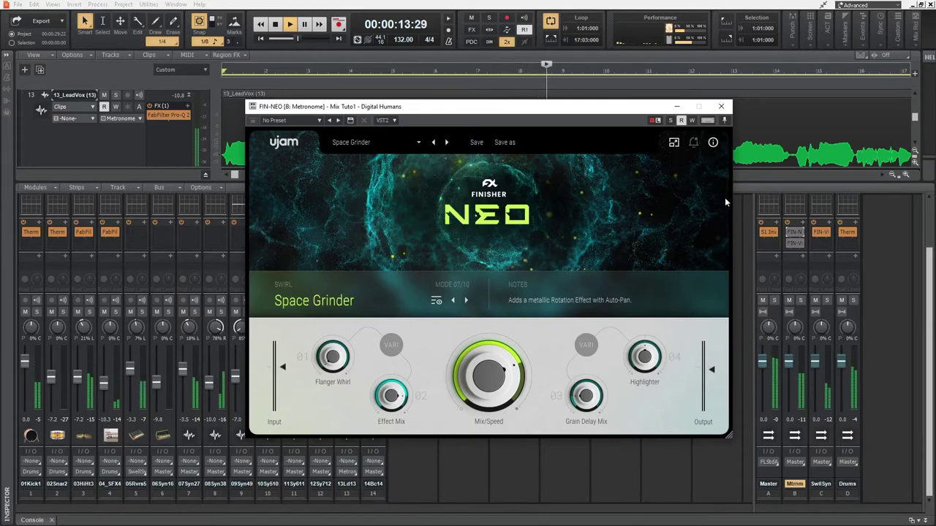
{"action": "left_click", "coordinate": [671, 120]}
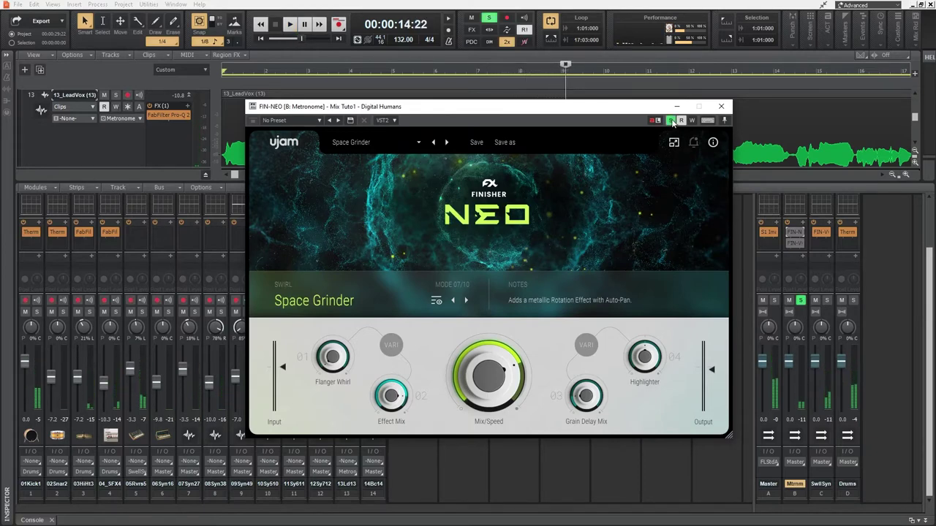
{"action": "key", "text": "space"}
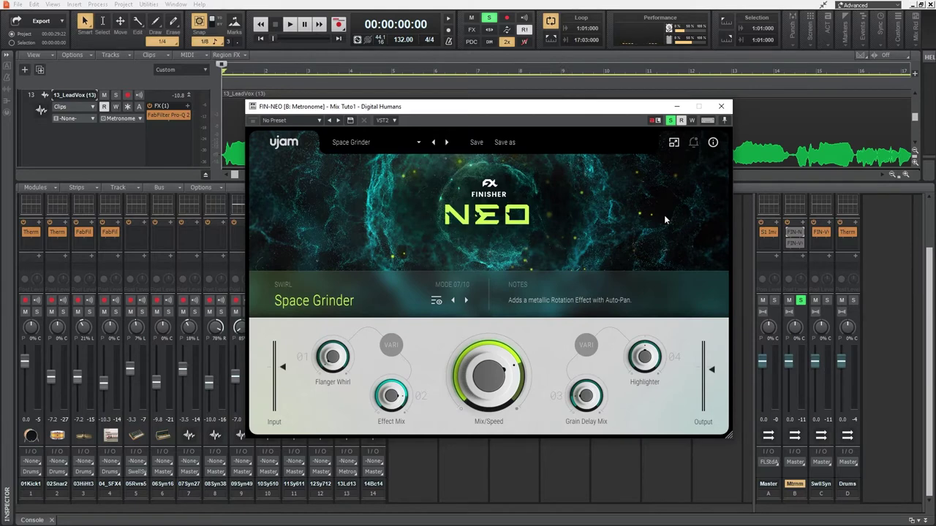
{"action": "key", "text": "space"}
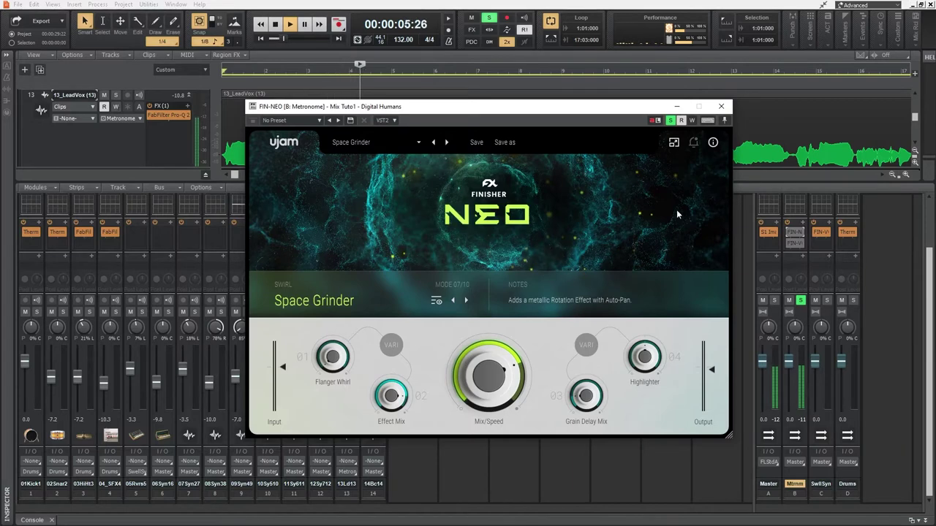
{"action": "scroll", "coordinate": [768, 122], "scroll_direction": "up", "scroll_amount": 5}
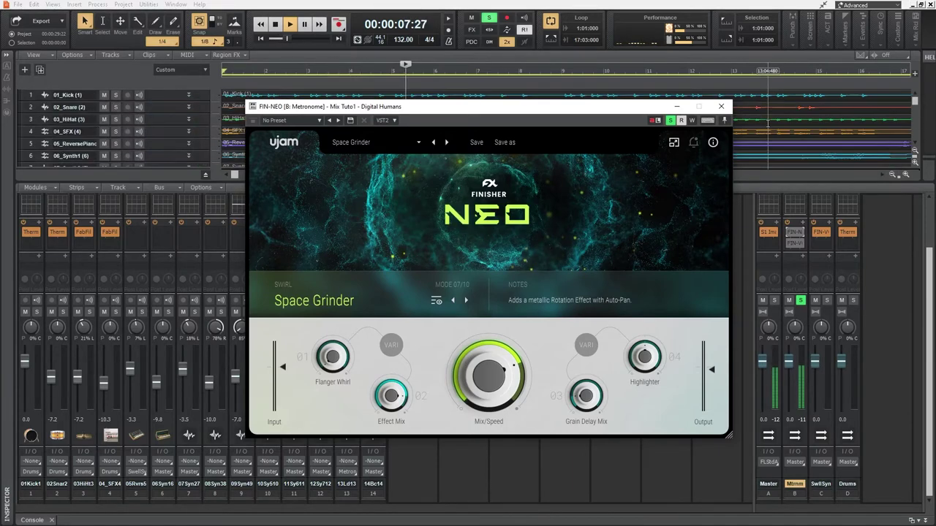
{"action": "scroll", "coordinate": [768, 122], "scroll_direction": "down", "scroll_amount": 5}
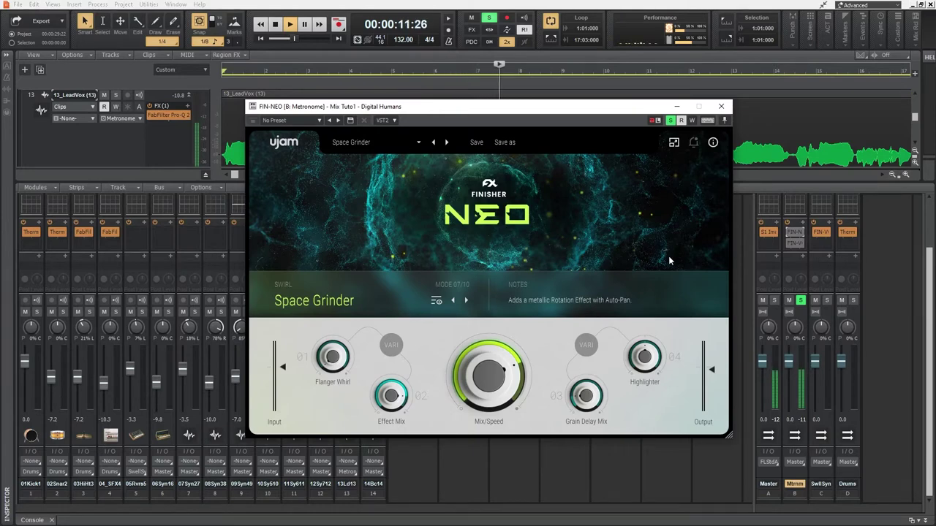
{"action": "key", "text": "space"}
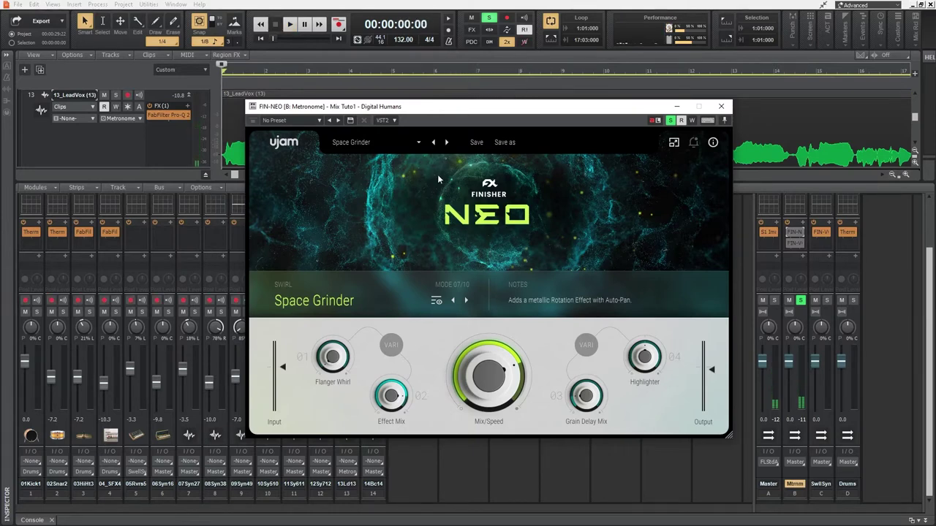
{"action": "left_click", "coordinate": [793, 232]}
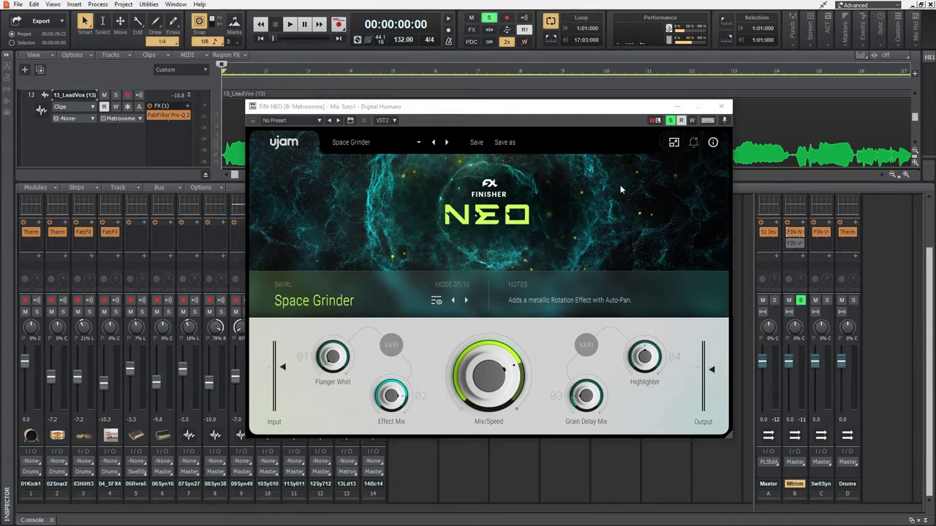
{"action": "key", "text": "space"}
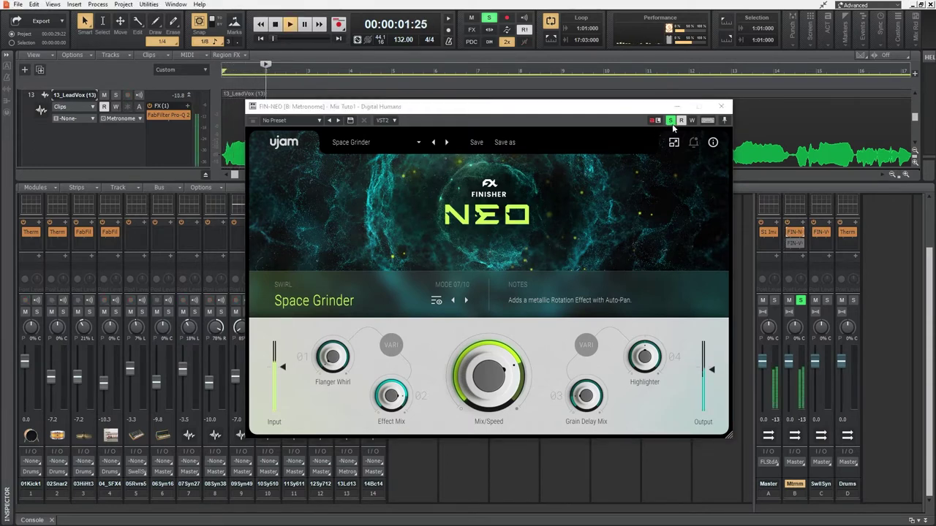
{"action": "left_click", "coordinate": [672, 122]}
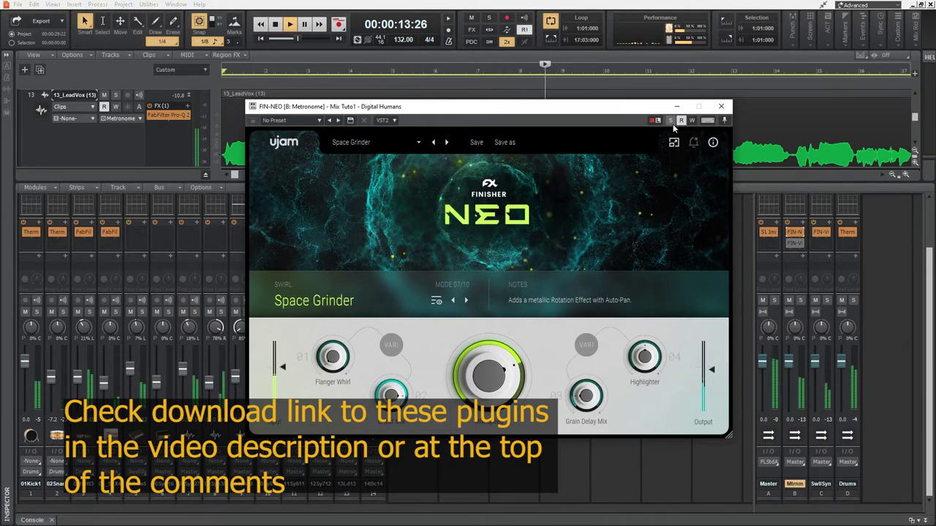
{"action": "key", "text": "space"}
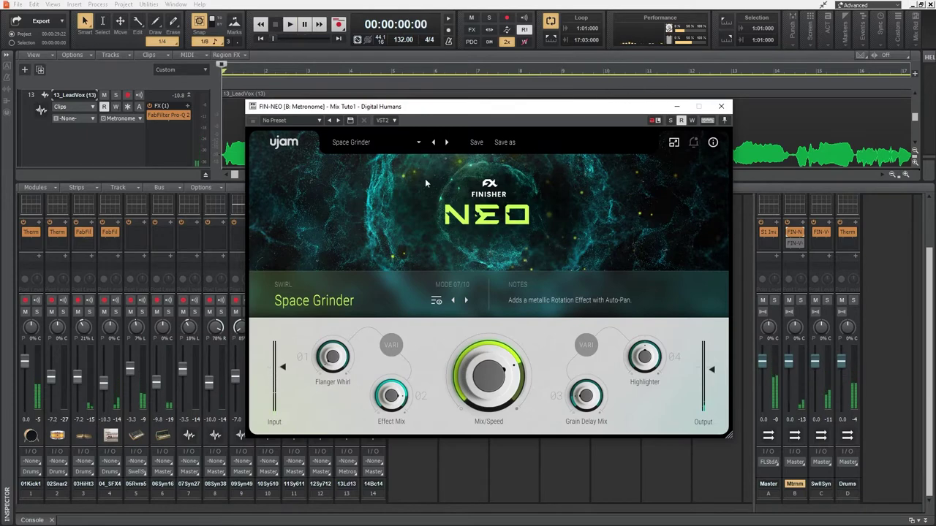
Audition Finisher NEO's Inspiration > Crunch Tine preset with the Metronome bus soloed and Mix/Sweep at 75.
{"action": "left_click", "coordinate": [388, 142]}
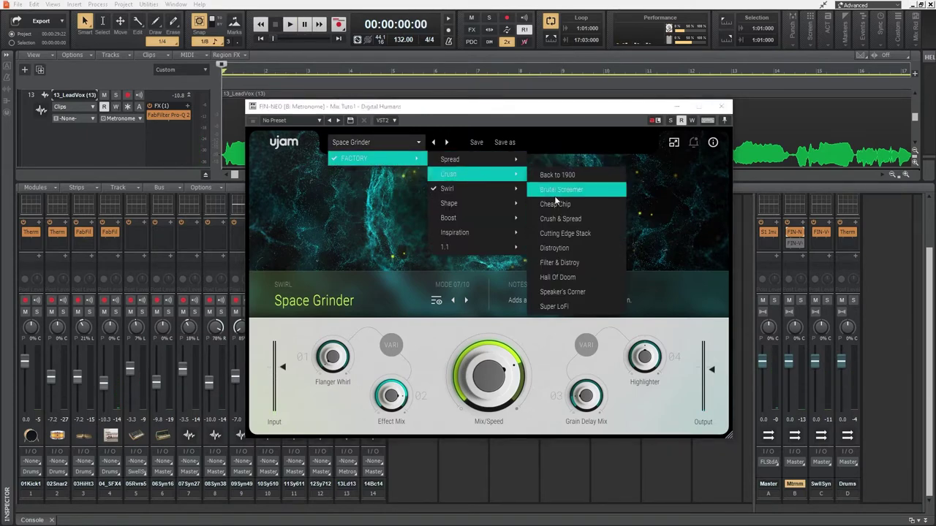
{"action": "mouse_move", "coordinate": [468, 233]}
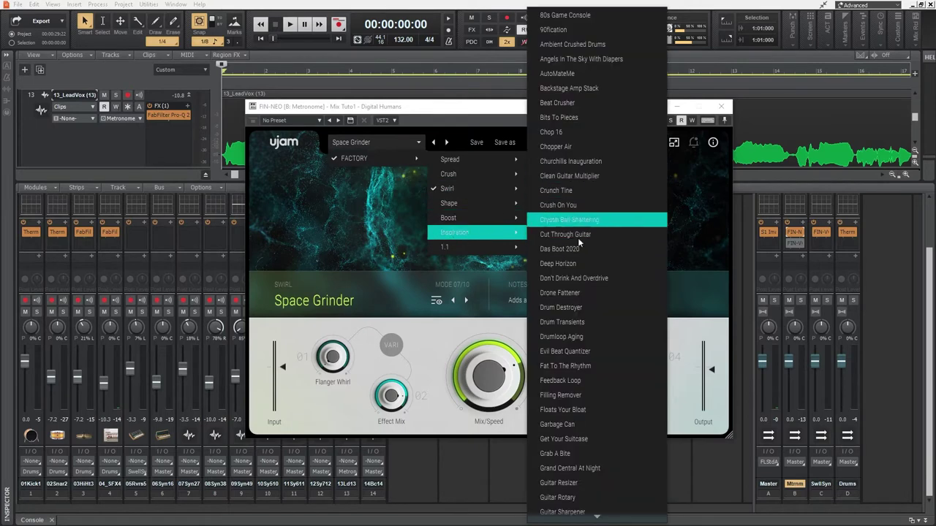
{"action": "left_click", "coordinate": [583, 193]}
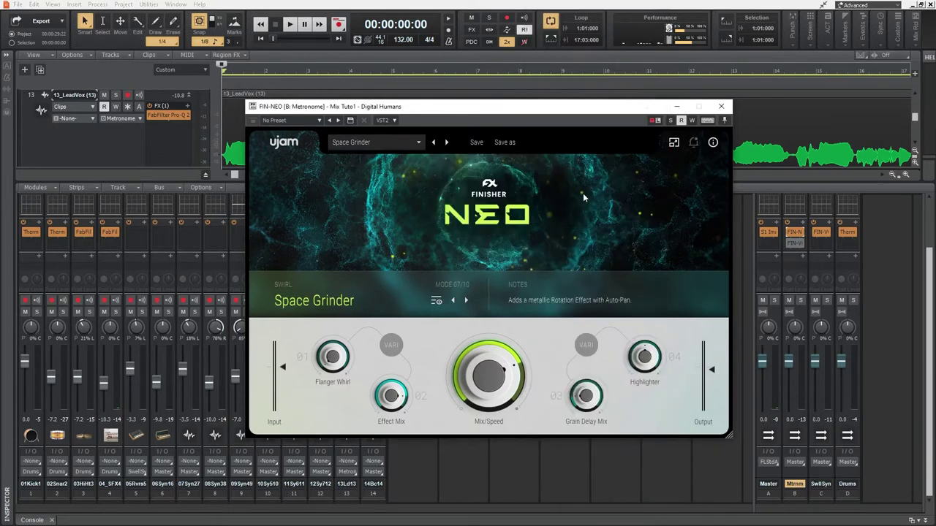
{"action": "key", "text": "space"}
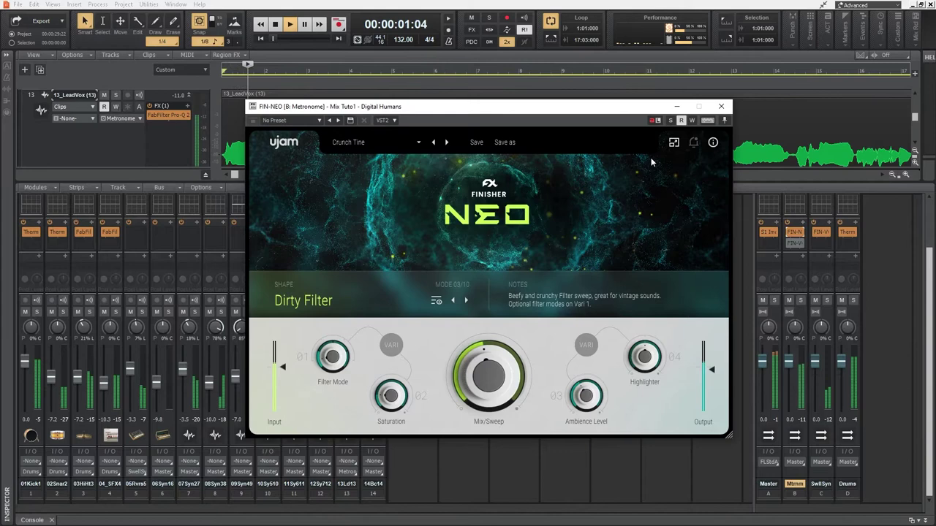
{"action": "left_click", "coordinate": [671, 121]}
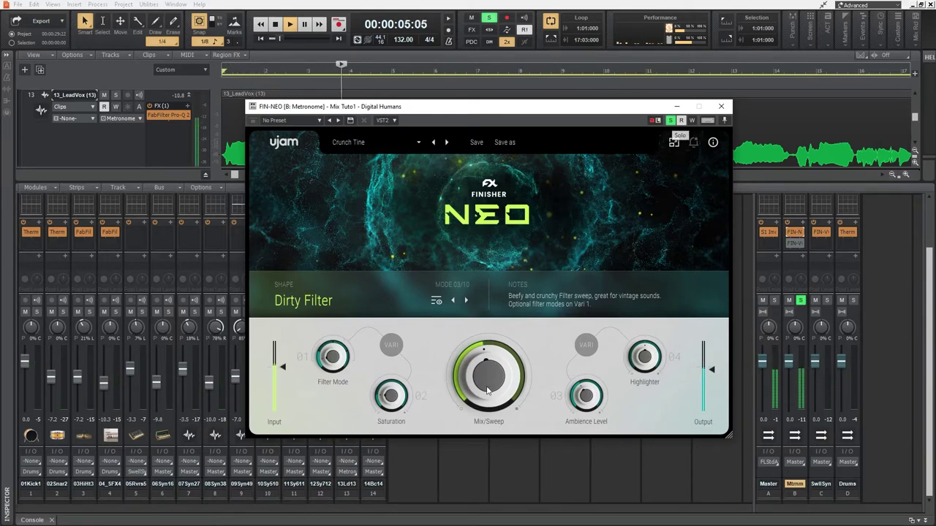
{"action": "mouse_move", "coordinate": [488, 391]}
{"action": "left_mouse_down"}
{"action": "mouse_move", "coordinate": [480, 346]}
{"action": "mouse_move", "coordinate": [477, 375]}
{"action": "left_mouse_up"}
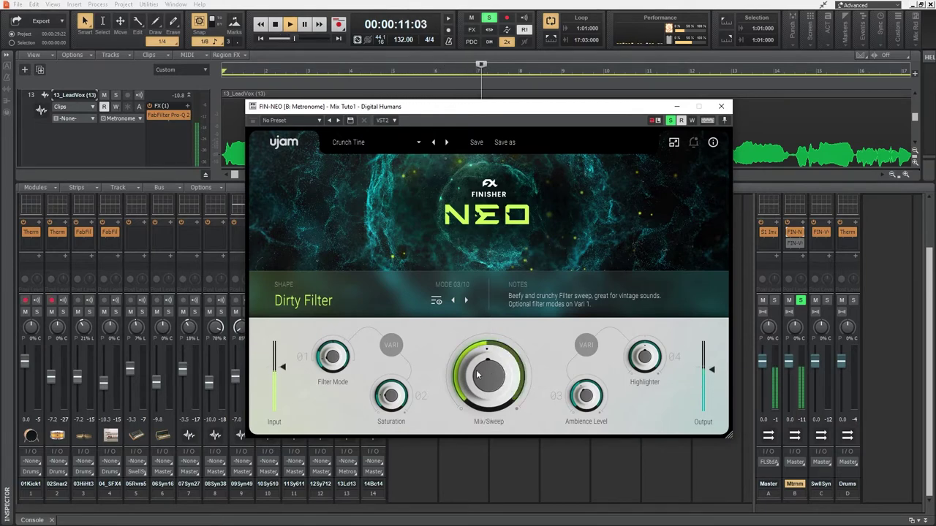
{"action": "key", "text": "space"}
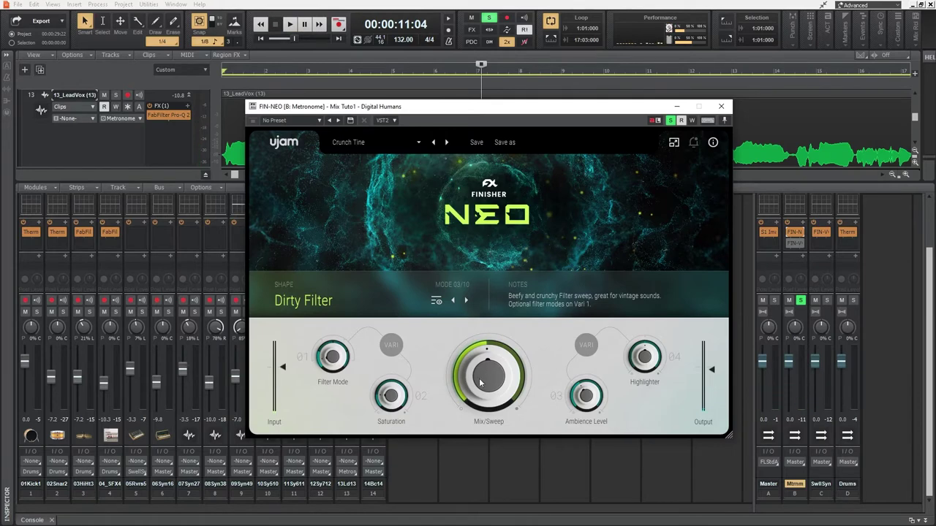
Browse NEO's Spread, Shape and Boost effect modes and switch to 10 Mile View.
{"action": "left_click", "coordinate": [331, 303]}
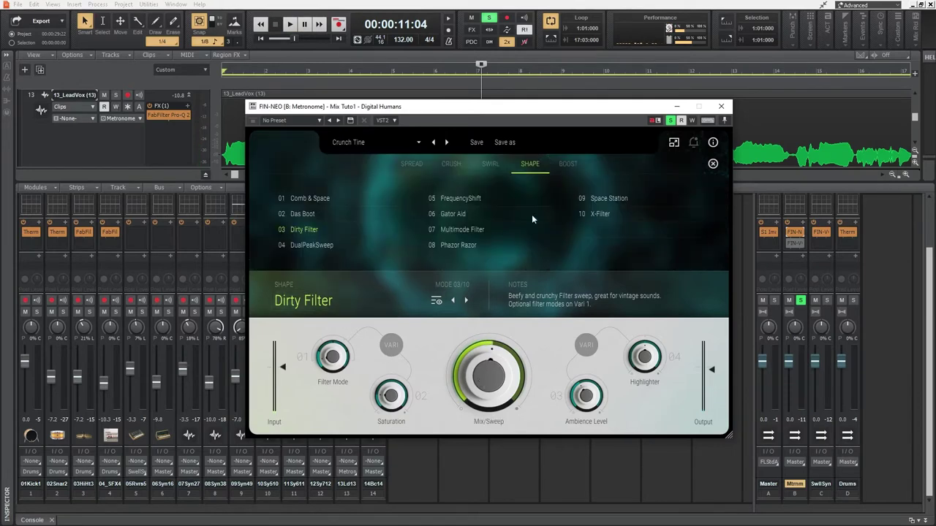
{"action": "left_click", "coordinate": [566, 163]}
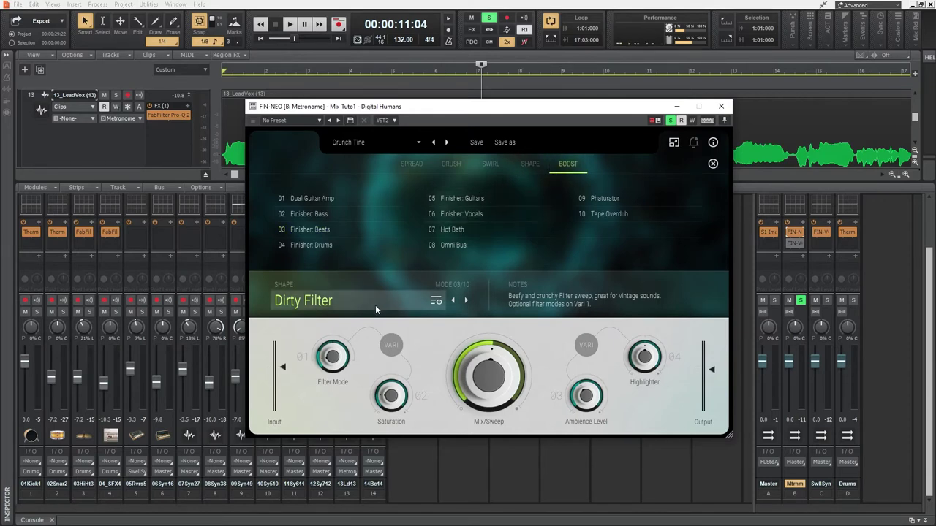
{"action": "left_click", "coordinate": [307, 312]}
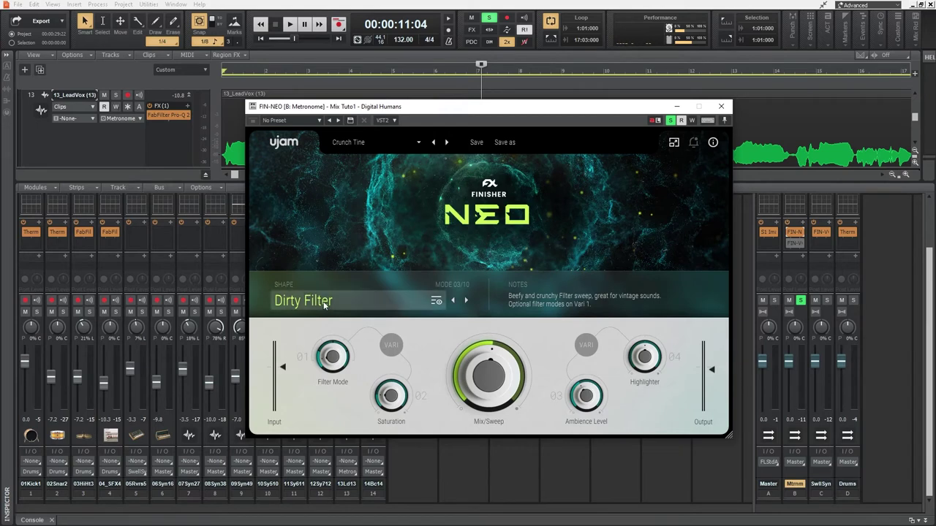
{"action": "left_click", "coordinate": [322, 302]}
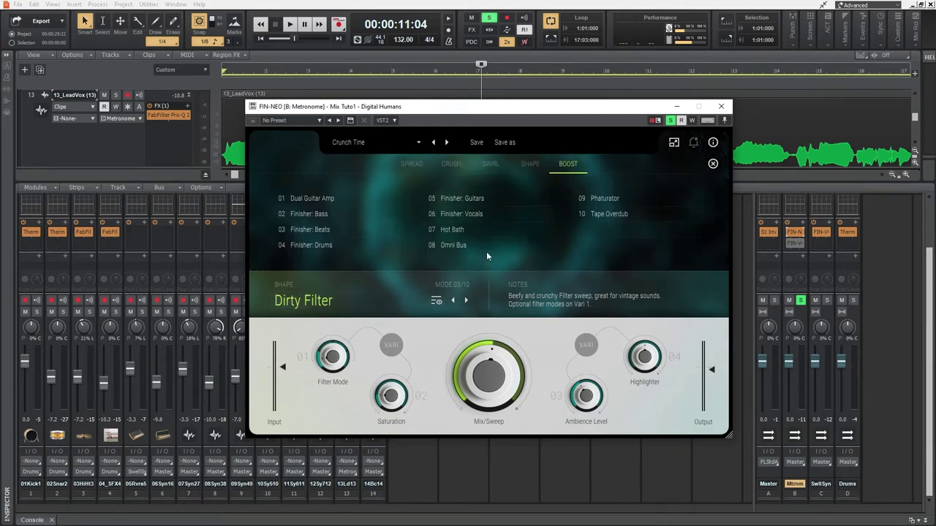
{"action": "left_click", "coordinate": [413, 161]}
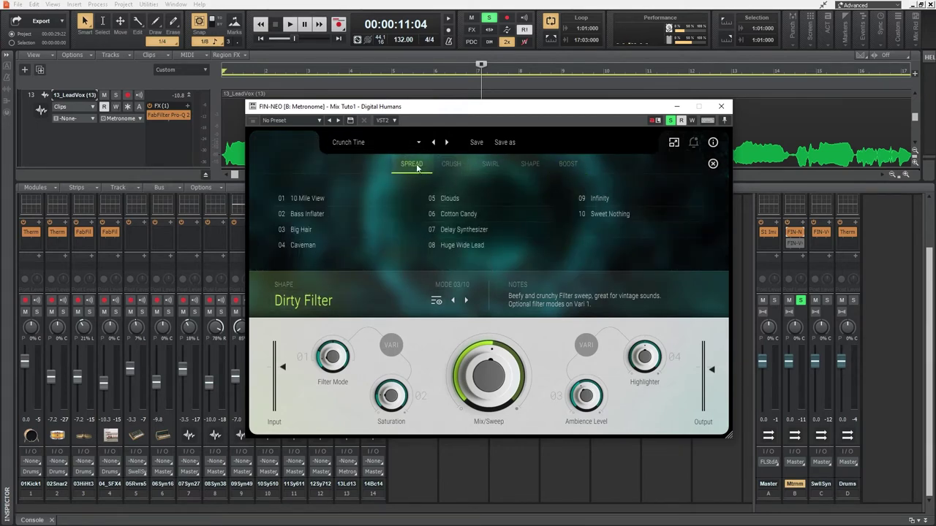
{"action": "left_click", "coordinate": [528, 165]}
{"action": "left_click", "coordinate": [564, 164]}
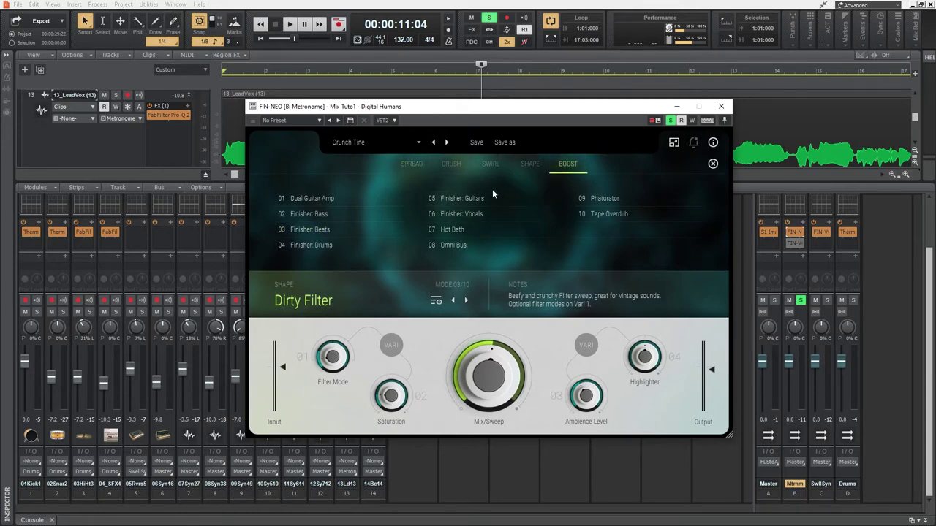
{"action": "left_click", "coordinate": [414, 164]}
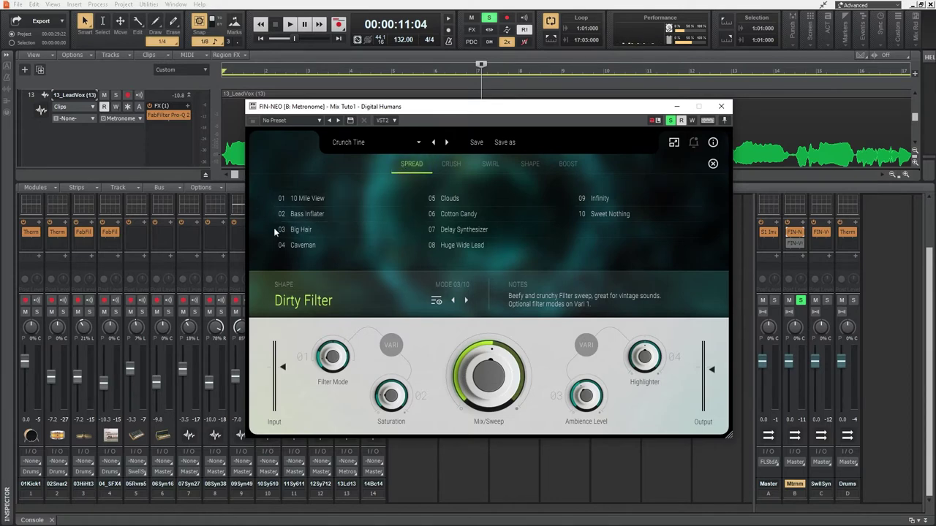
{"action": "left_click", "coordinate": [323, 198]}
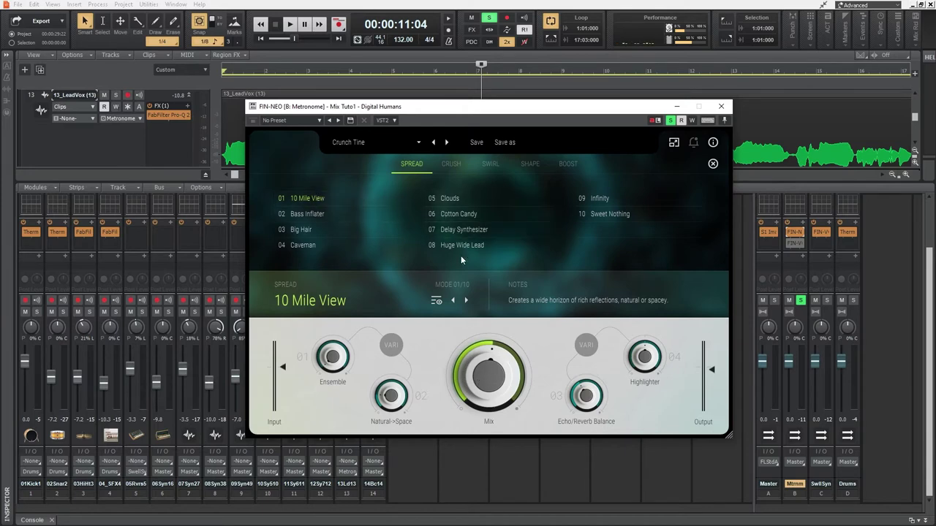
Audition 10 Mile View with the bus unsoloed, lowering Mix from 64 to 21, then open the factory presets.
{"action": "key", "text": "space"}
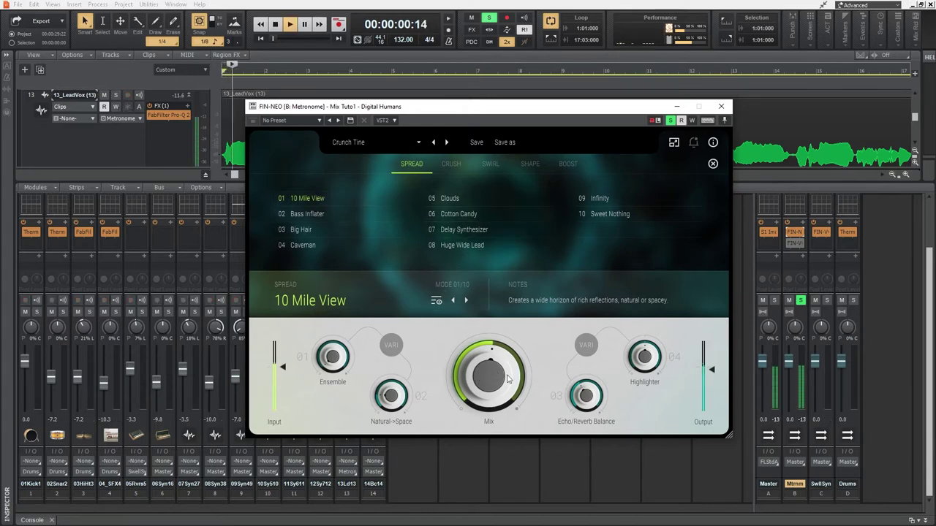
{"action": "left_click_drag", "start_coordinate": [487, 384], "coordinate": [479, 373]}
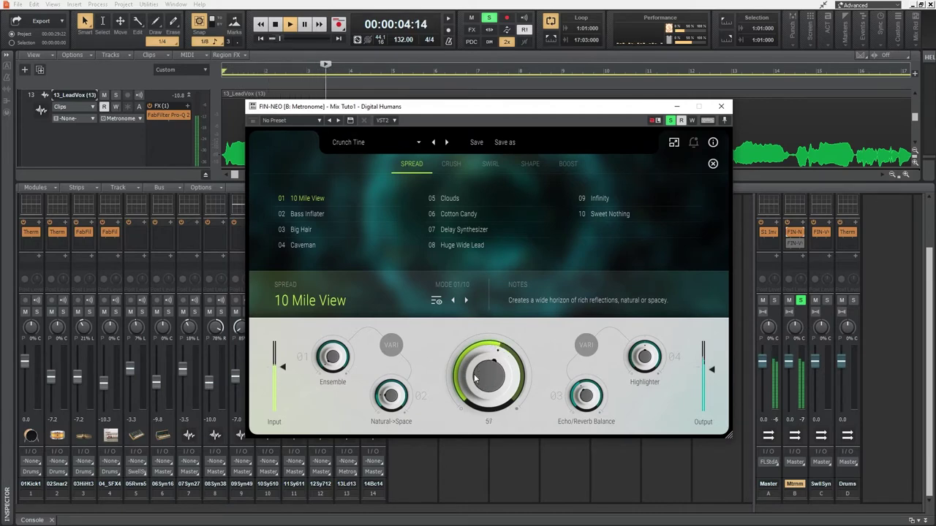
{"action": "mouse_move", "coordinate": [479, 373]}
{"action": "left_mouse_down"}
{"action": "mouse_move", "coordinate": [460, 397]}
{"action": "mouse_move", "coordinate": [459, 384]}
{"action": "mouse_move", "coordinate": [459, 404]}
{"action": "left_mouse_up"}
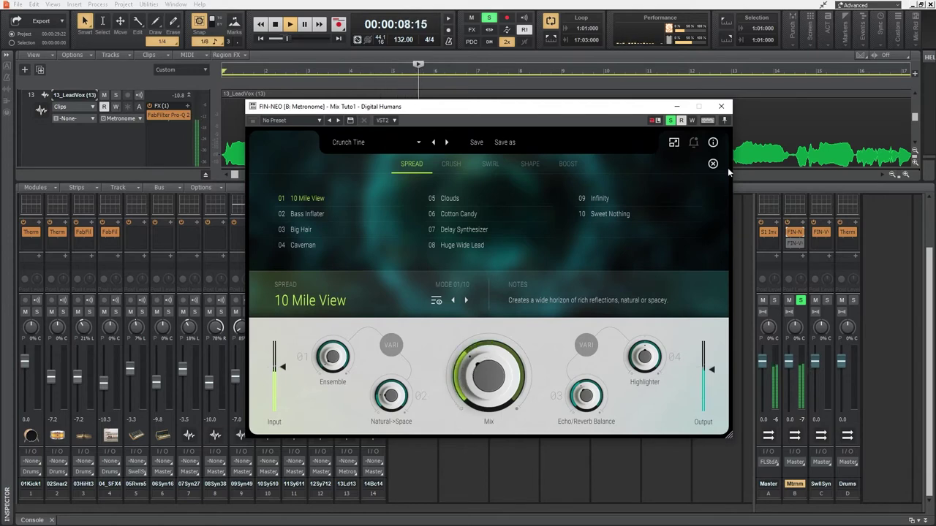
{"action": "left_click", "coordinate": [672, 121]}
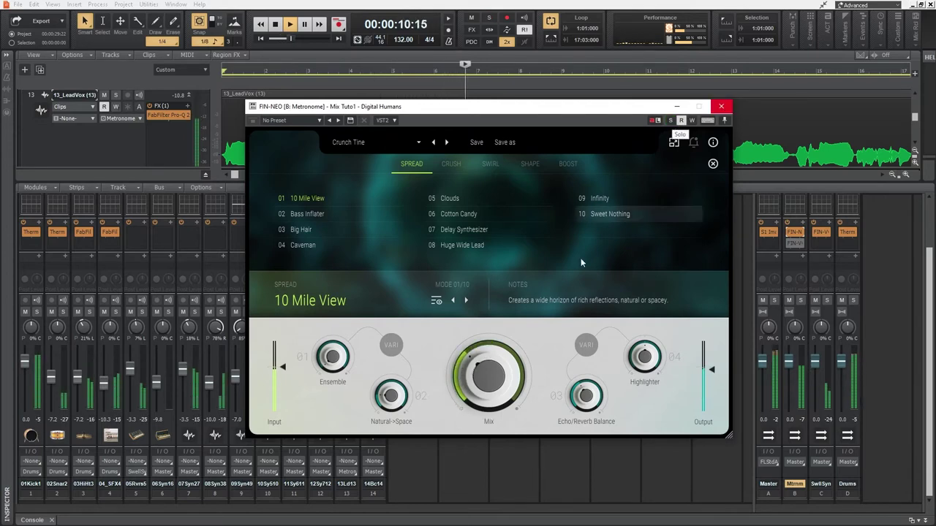
{"action": "mouse_move", "coordinate": [490, 370]}
{"action": "left_mouse_down"}
{"action": "mouse_move", "coordinate": [501, 386]}
{"action": "mouse_move", "coordinate": [501, 358]}
{"action": "left_mouse_up"}
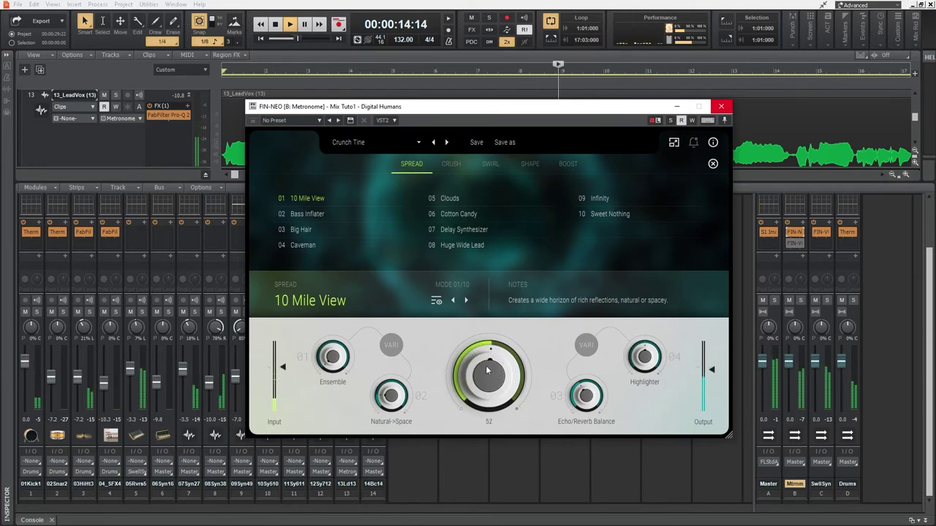
{"action": "left_click_drag", "start_coordinate": [501, 359], "coordinate": [477, 407]}
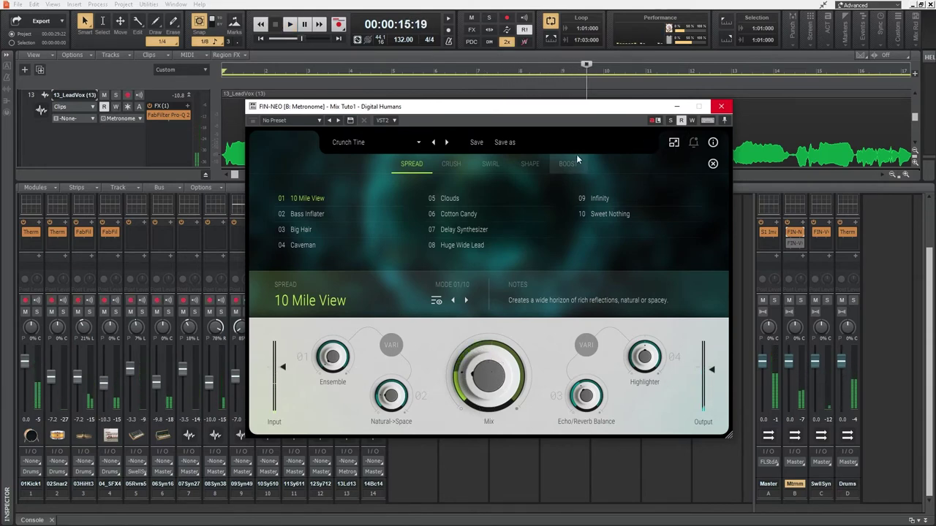
{"action": "key", "text": "space"}
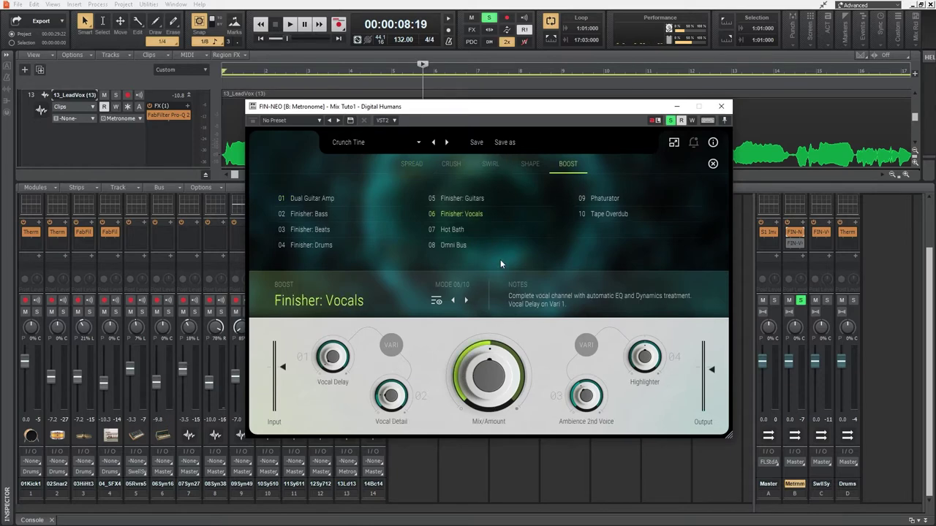
{"action": "left_click", "coordinate": [406, 143]}
{"action": "mouse_move", "coordinate": [377, 158]}
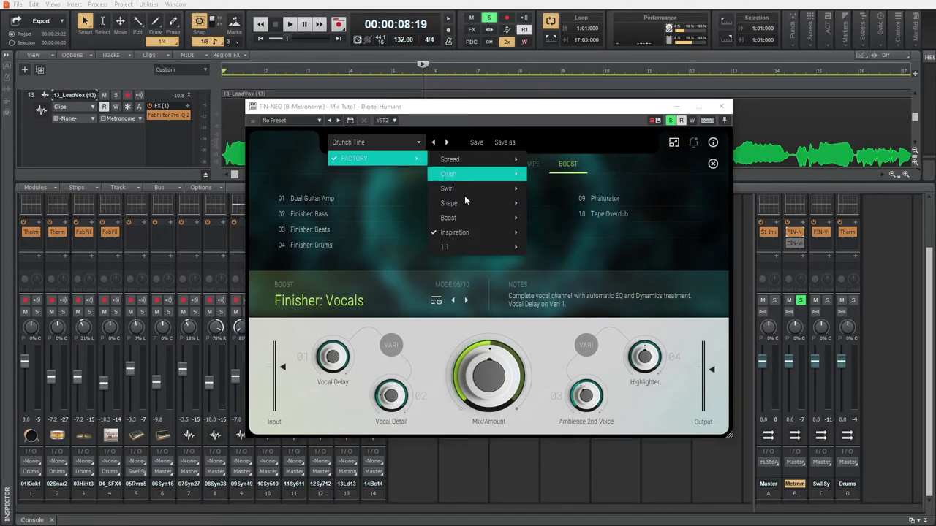
{"action": "mouse_move", "coordinate": [477, 203]}
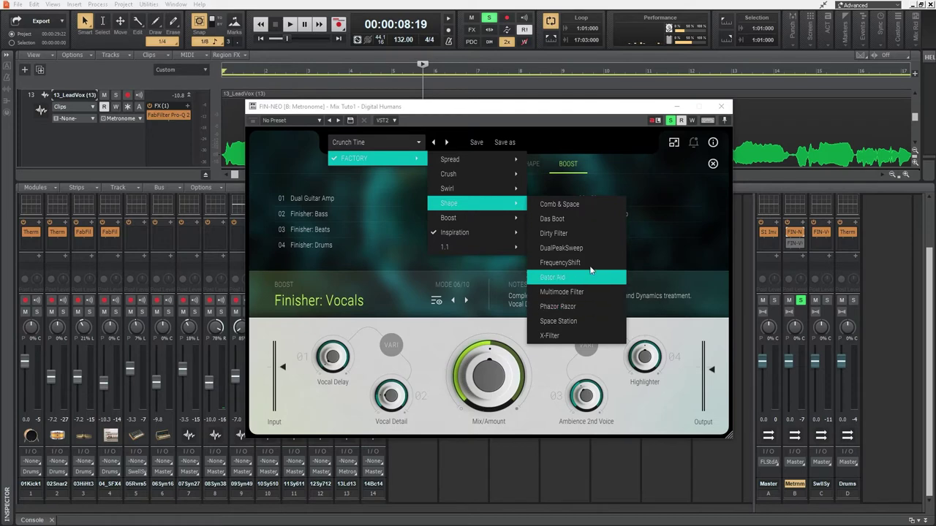
Load the FACTORY > Shape > Phazor Razor preset and audition it briefly.
{"action": "left_click", "coordinate": [572, 310]}
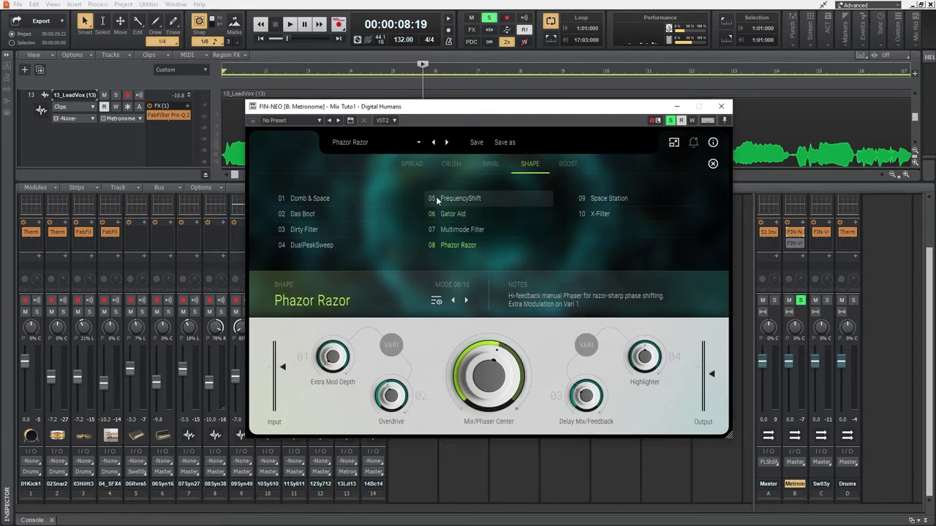
{"action": "key", "text": "space"}
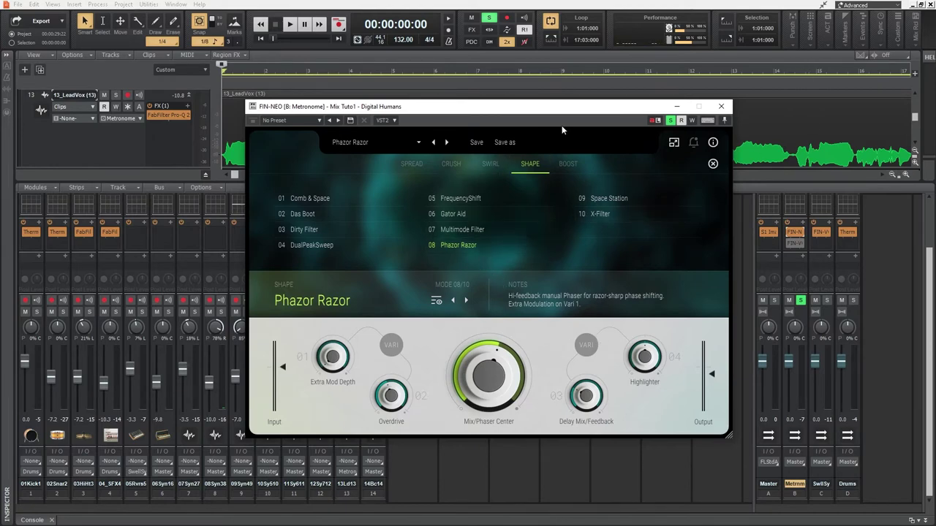
{"action": "key", "text": "space"}
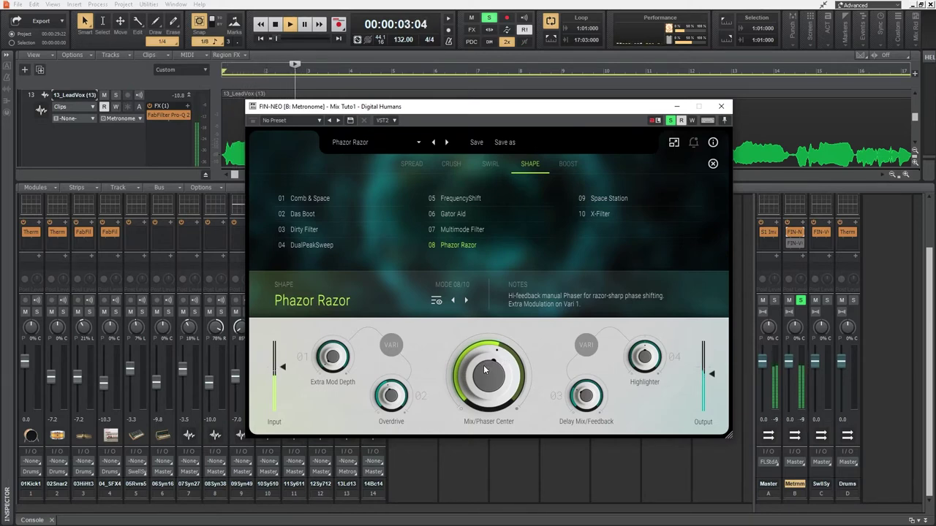
{"action": "key", "text": "space"}
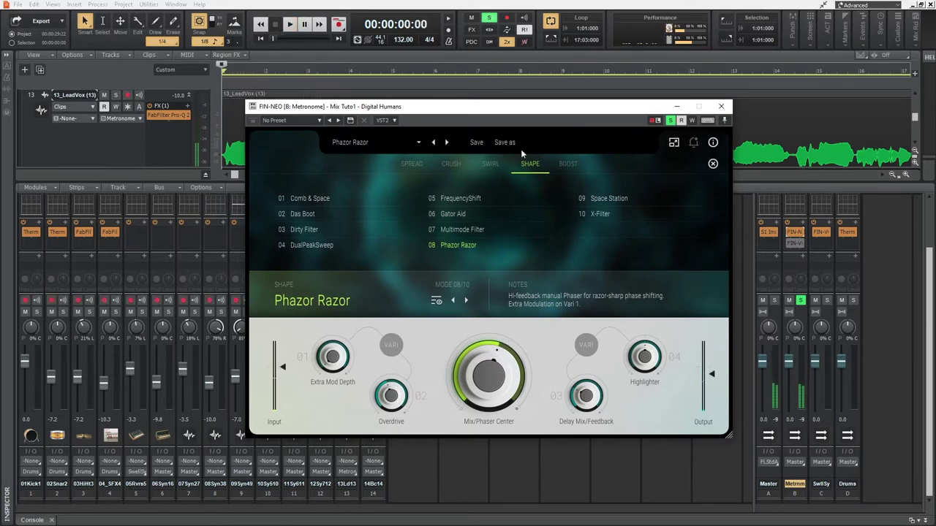
Pick Boost mode 06 Finisher: Vocals and audition it.
{"action": "left_click", "coordinate": [570, 167]}
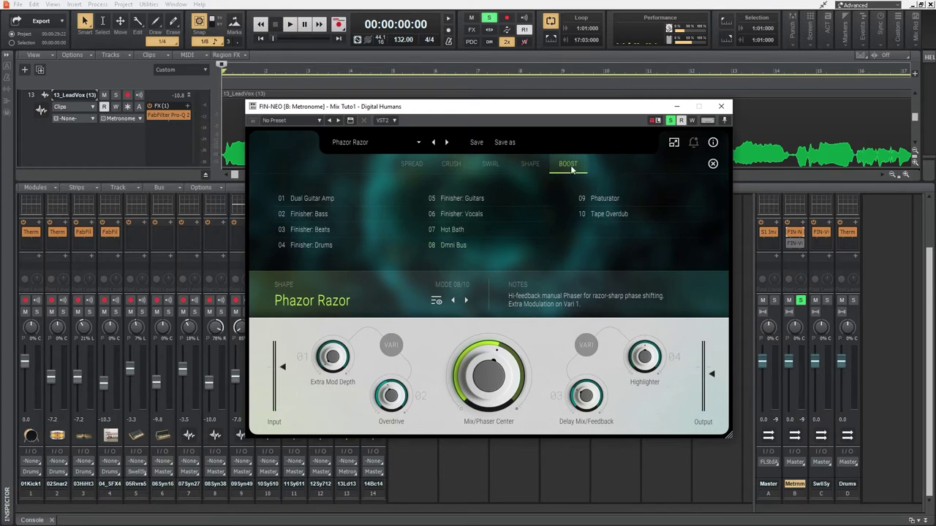
{"action": "left_click", "coordinate": [473, 215]}
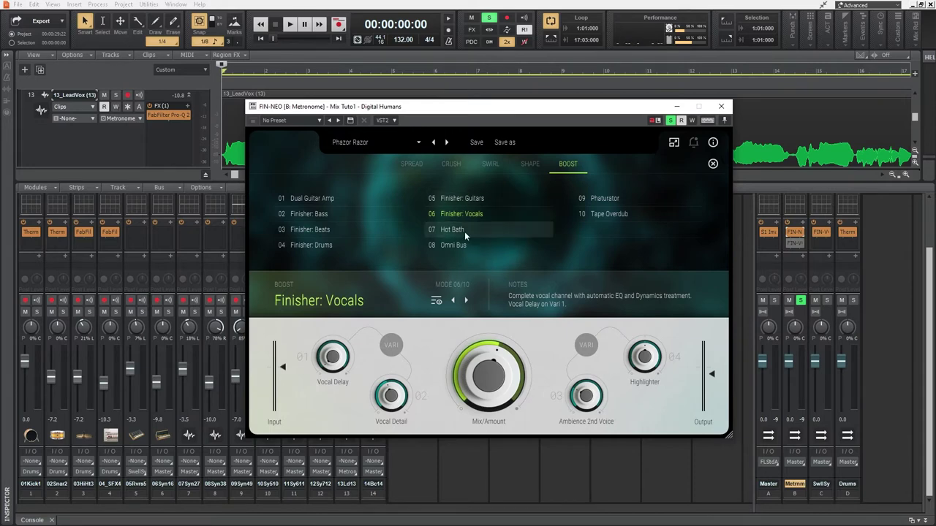
{"action": "key", "text": "space"}
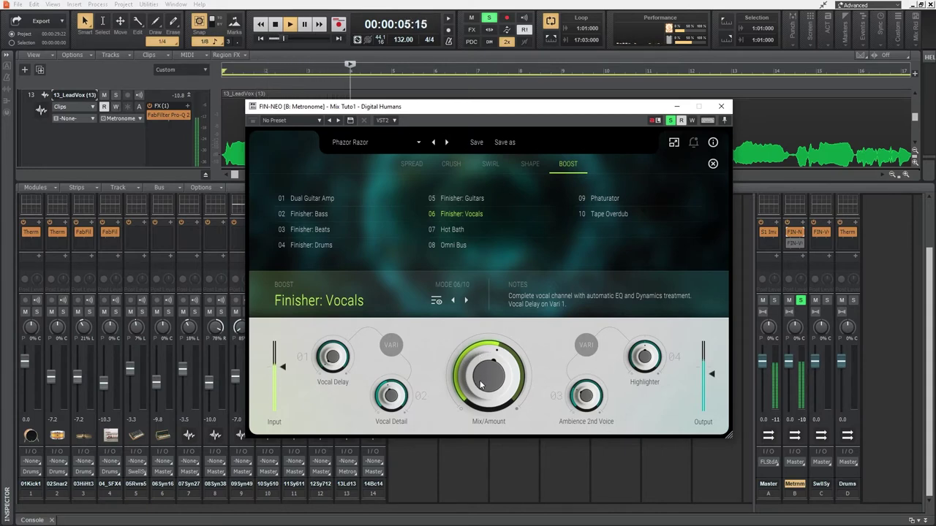
{"action": "key", "text": "space"}
Replay from the start while turning Finisher: Vocals' Mix/Amount up to 87.
{"action": "key", "text": "w"}
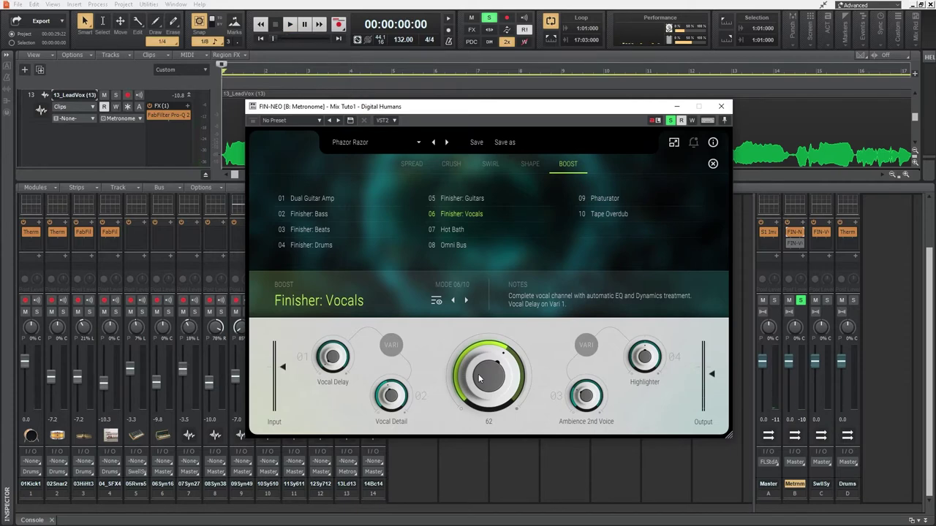
{"action": "key", "text": "space"}
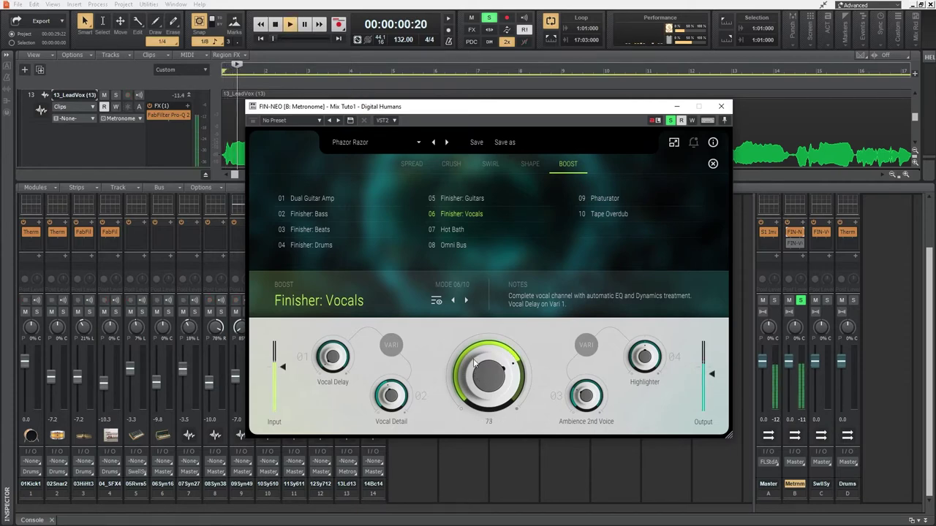
{"action": "mouse_move", "coordinate": [477, 377]}
{"action": "left_mouse_down"}
{"action": "mouse_move", "coordinate": [473, 348]}
{"action": "mouse_move", "coordinate": [475, 424]}
{"action": "mouse_move", "coordinate": [497, 242]}
{"action": "left_mouse_up"}
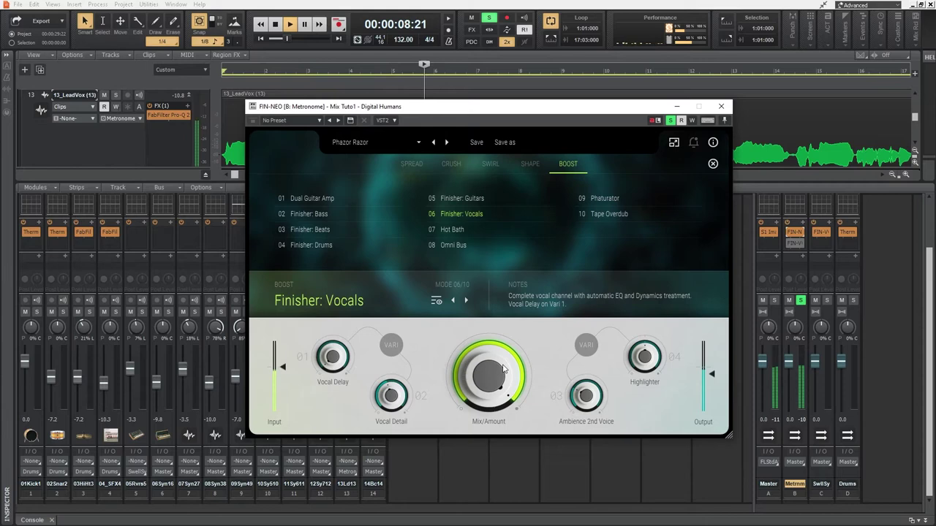
{"action": "key", "text": "space"}
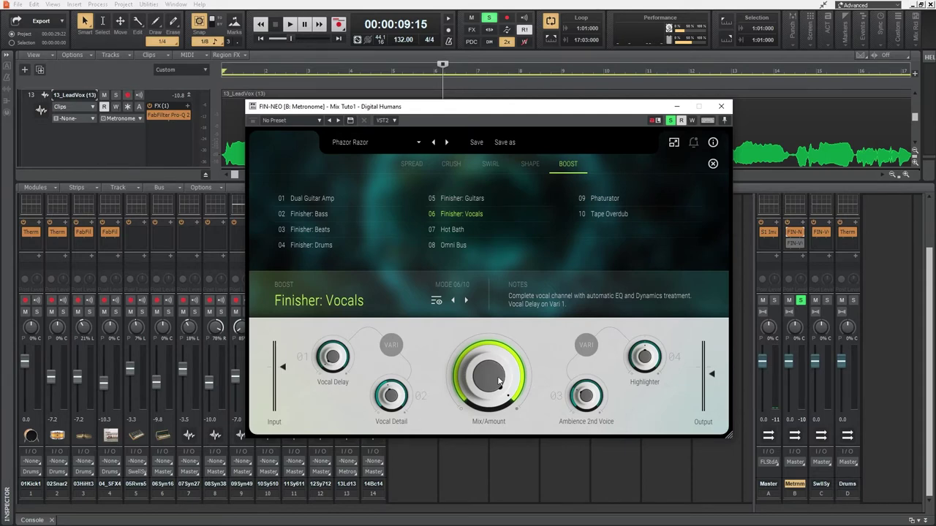
Play the project from the start to hear the Finisher: Vocals result.
{"action": "key", "text": "space"}
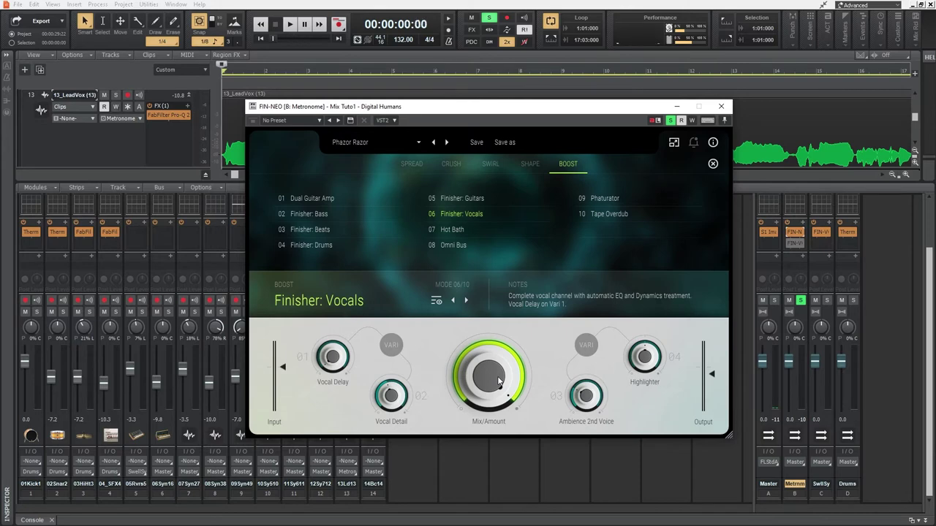
{"action": "key", "text": "space"}
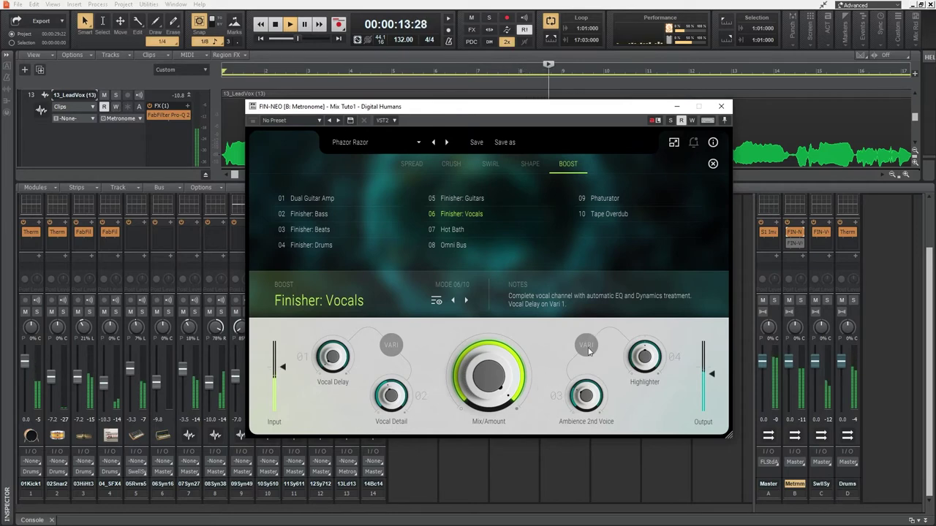
{"action": "key", "text": "space"}
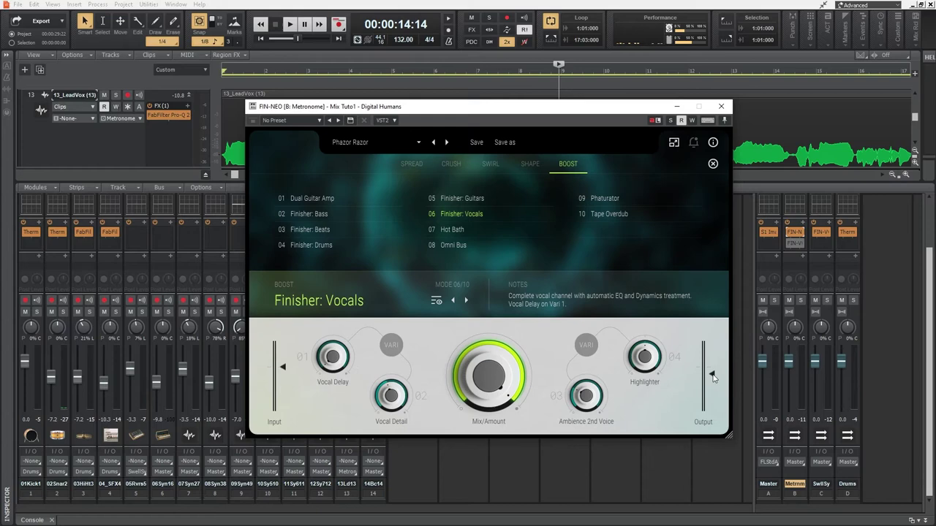
Re-solo the Metronome bus, audition Finisher: Vocals again, and rewind to the start.
{"action": "left_click", "coordinate": [671, 120]}
{"action": "key", "text": "w"}
{"action": "key", "text": "space"}
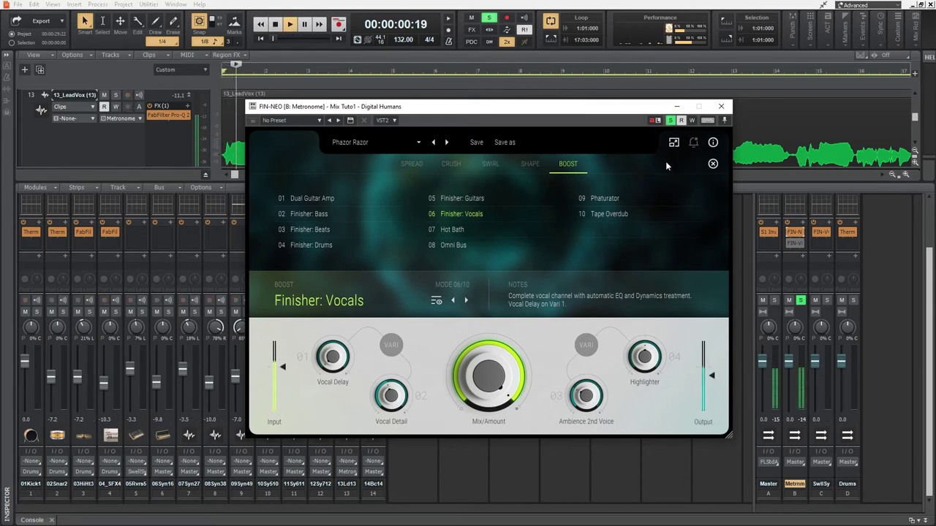
{"action": "left_click", "coordinate": [789, 234]}
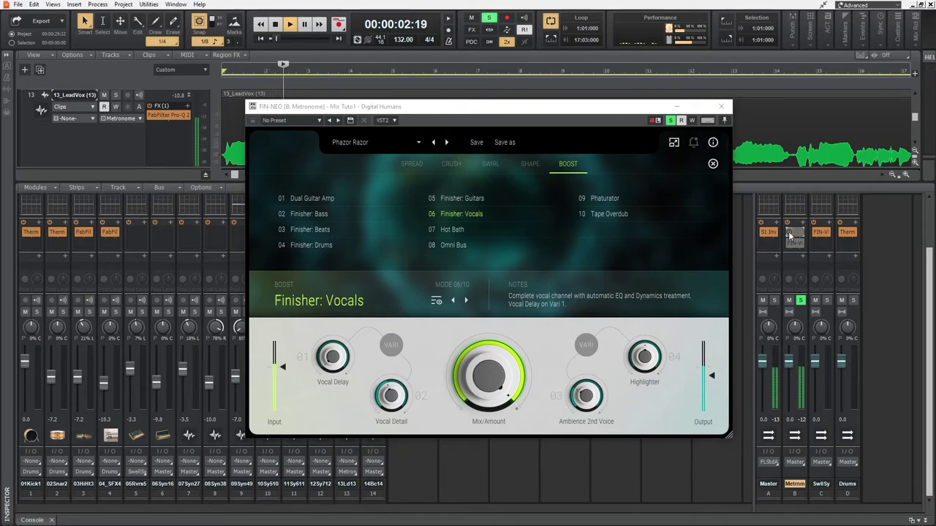
{"action": "key", "text": "space"}
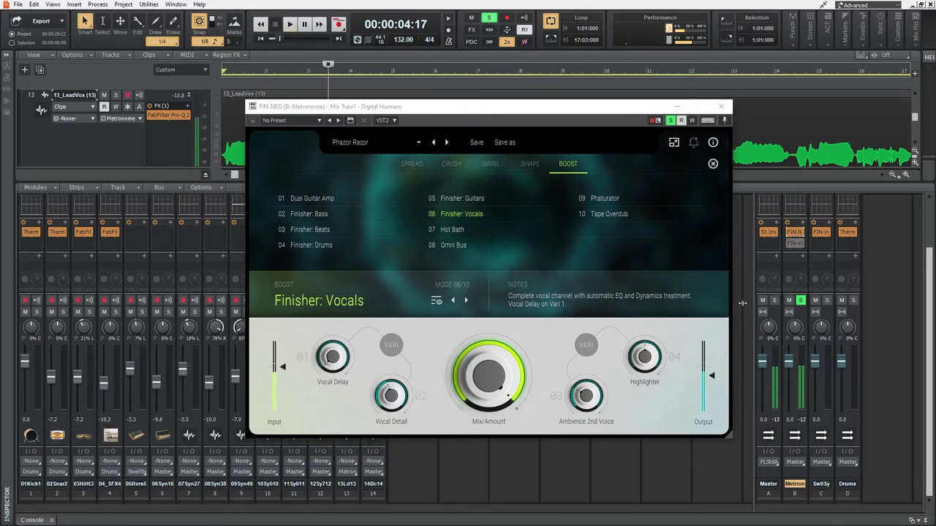
{"action": "left_click", "coordinate": [713, 377]}
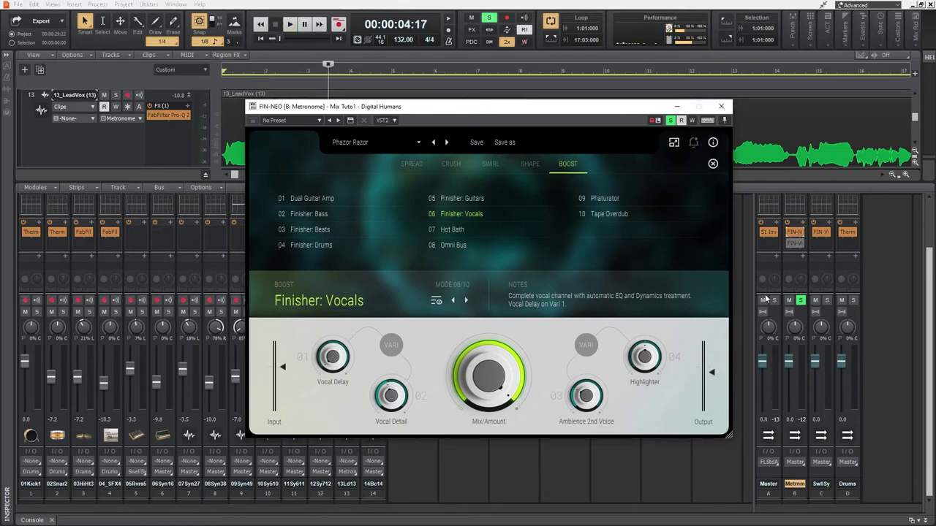
{"action": "key", "text": "w"}
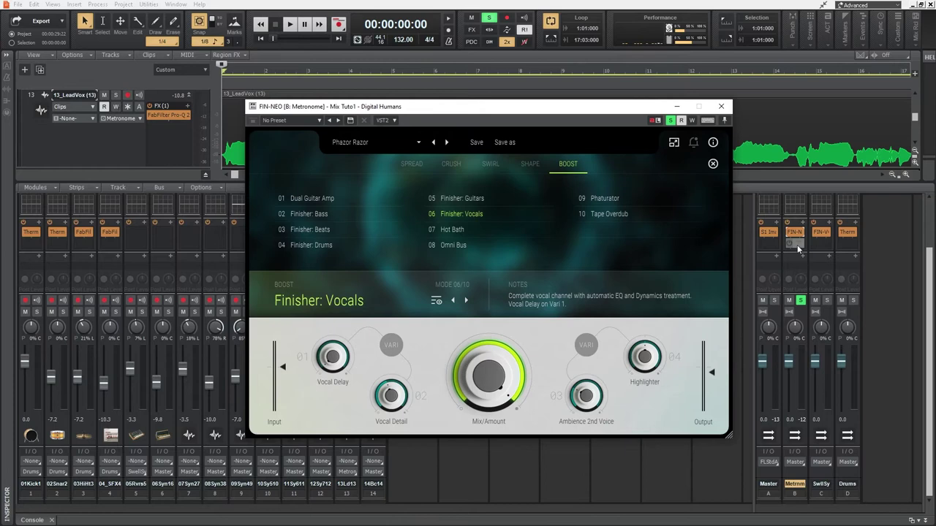
Open the FIN-VOOD insert, audition it with the Metronome bus unsoloed, and list its presets.
{"action": "double_click", "coordinate": [797, 245]}
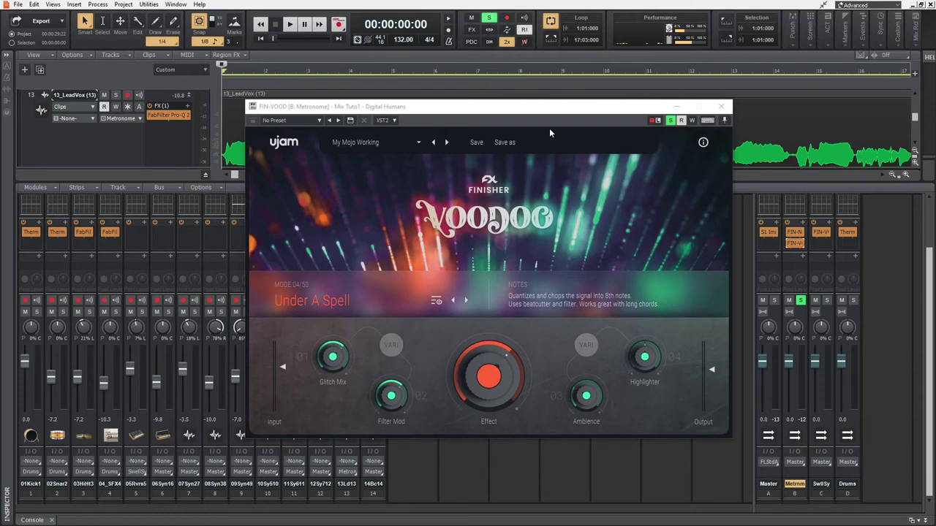
{"action": "mouse_move", "coordinate": [795, 243]}
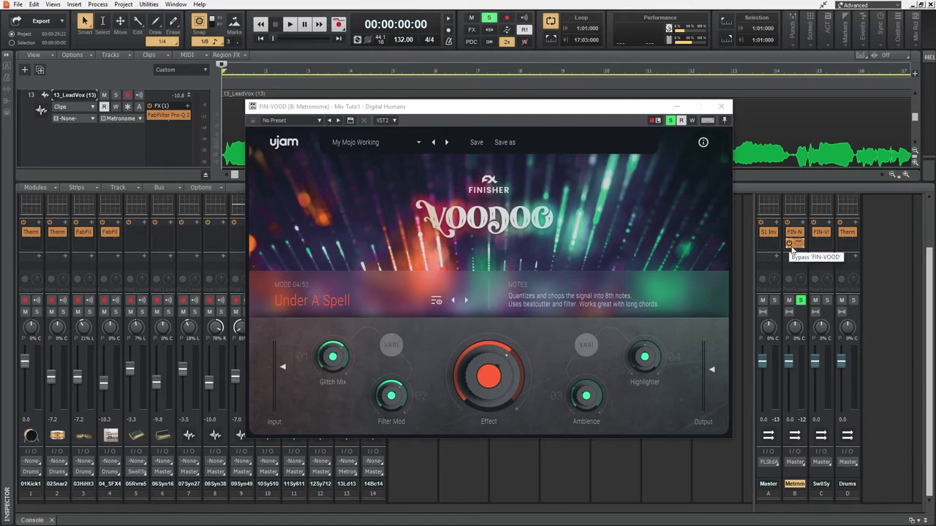
{"action": "key", "text": "space"}
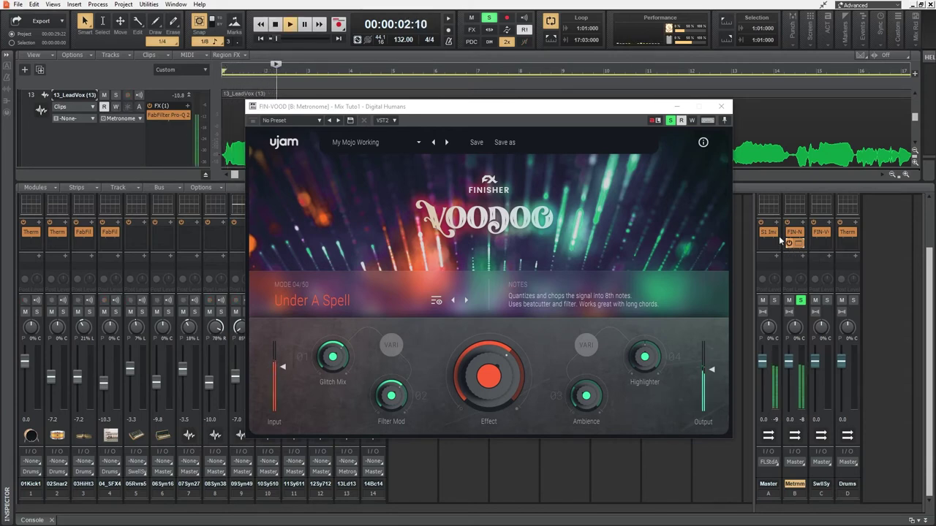
{"action": "left_click", "coordinate": [670, 120]}
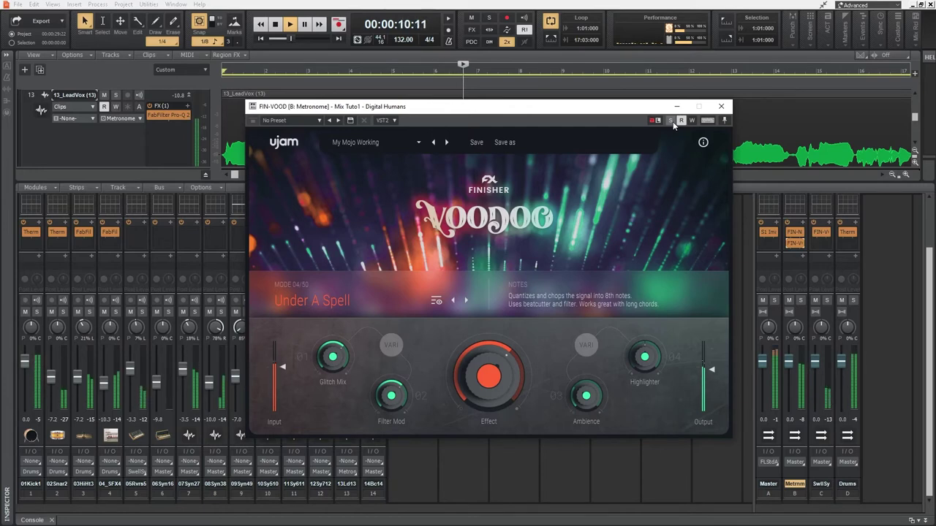
{"action": "key", "text": "space"}
{"action": "key", "text": "space"}
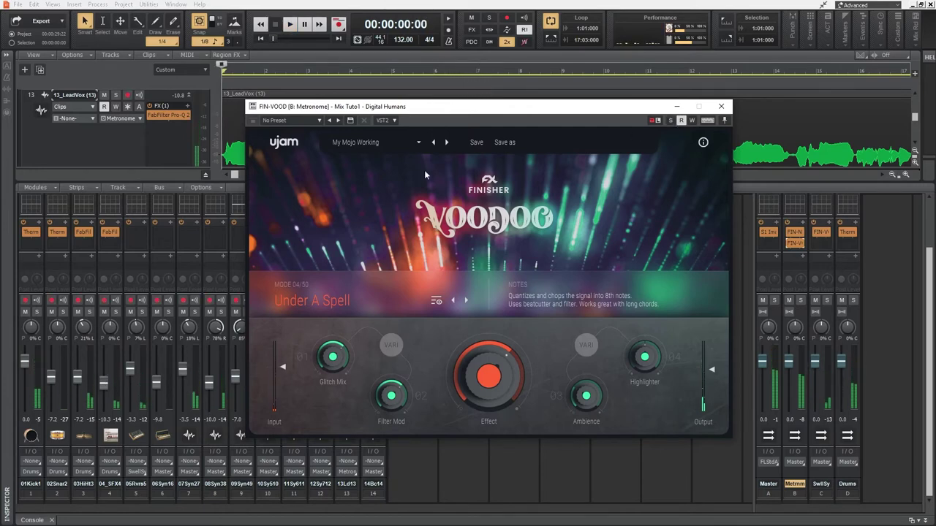
{"action": "left_click", "coordinate": [381, 143]}
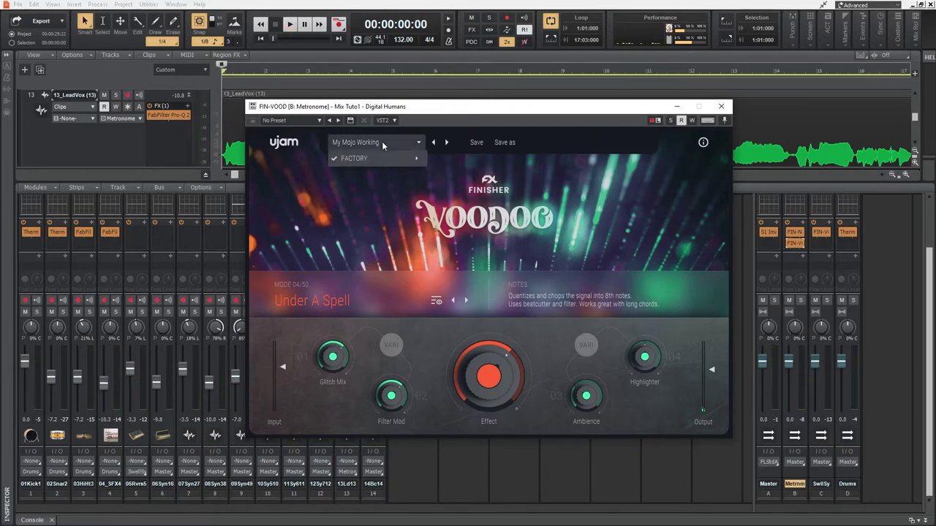
{"action": "mouse_move", "coordinate": [373, 159]}
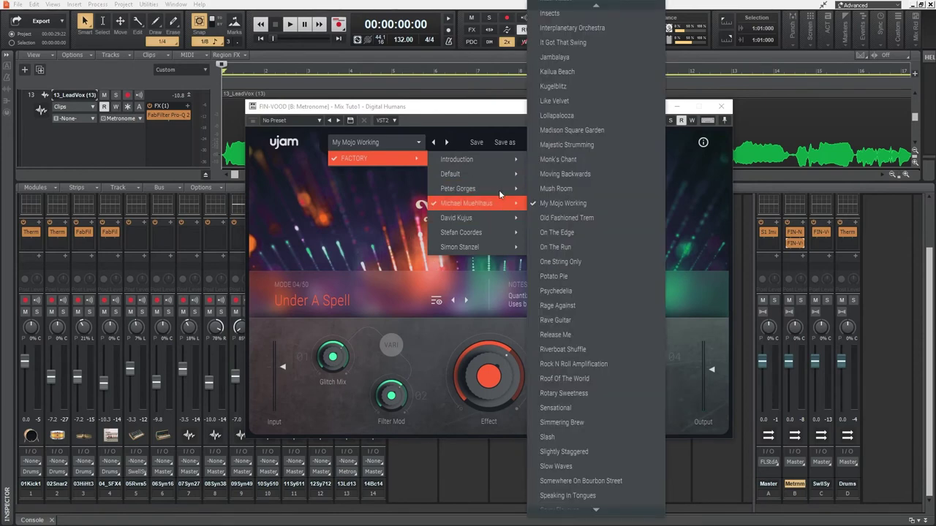
{"action": "mouse_move", "coordinate": [459, 188]}
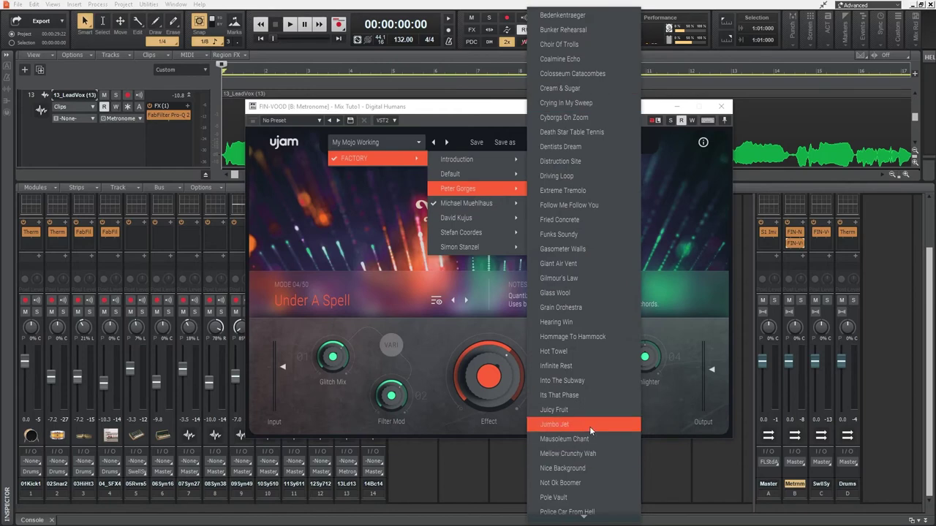
Load the Jumbo Jet preset and audition it while raising the Effect/Drive amount.
{"action": "left_click", "coordinate": [589, 425]}
{"action": "key", "text": "space"}
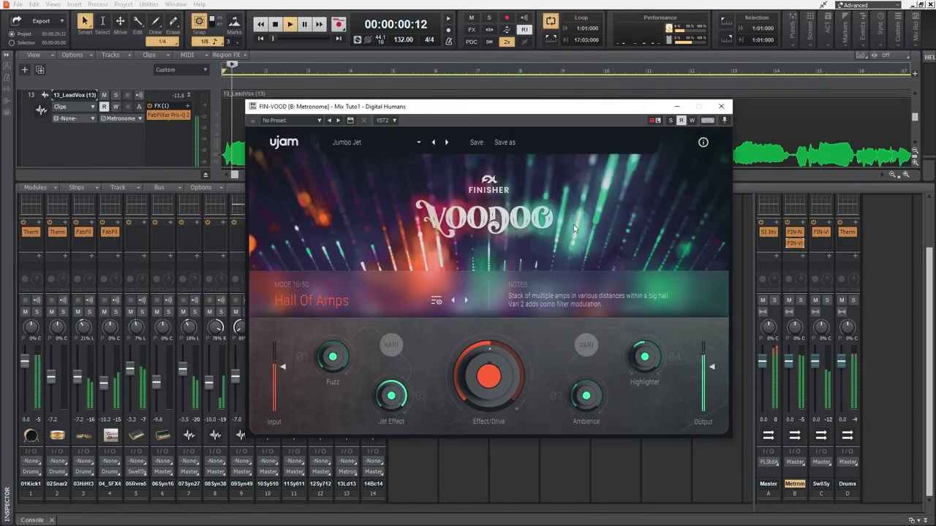
{"action": "left_click_drag", "start_coordinate": [508, 373], "coordinate": [490, 403]}
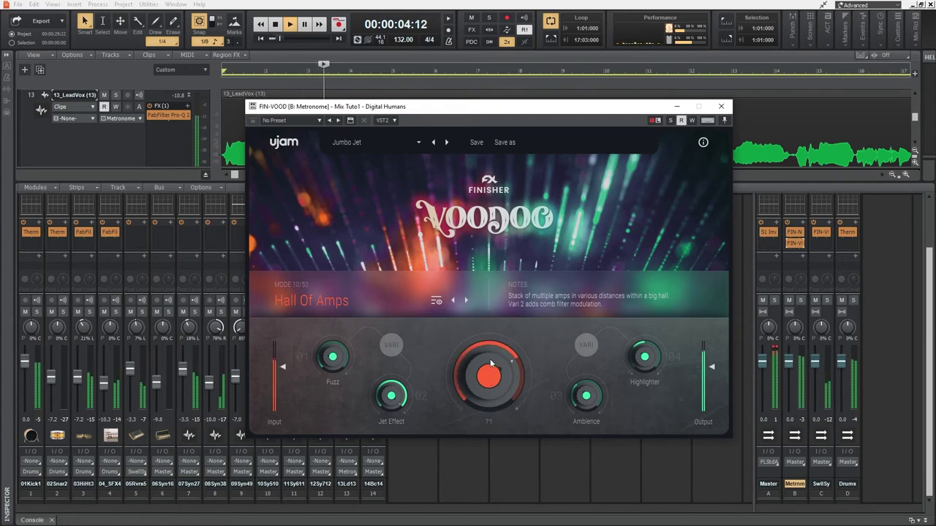
{"action": "key", "text": "space"}
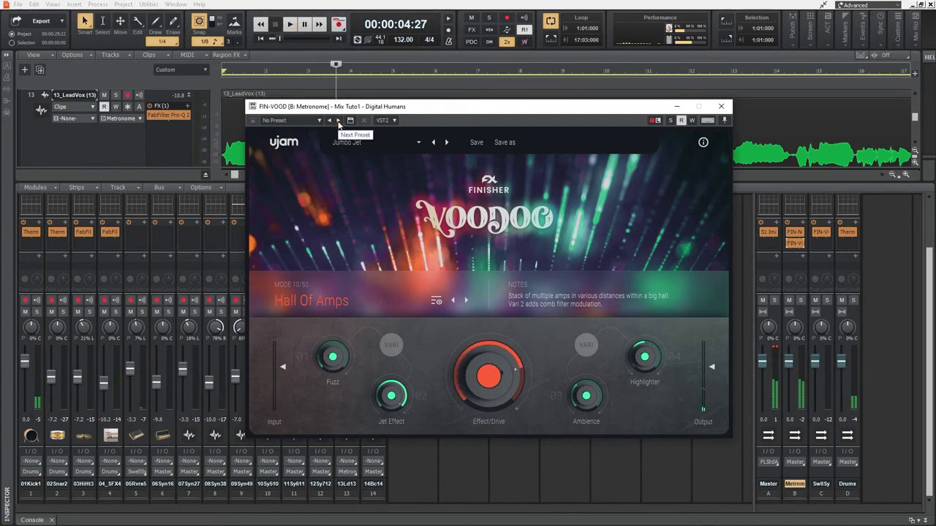
Step to the Mausoleum Chant preset, audition it, and turn the Effect/Filter amount up.
{"action": "left_click", "coordinate": [448, 142]}
{"action": "key", "text": "w"}
{"action": "key", "text": "space"}
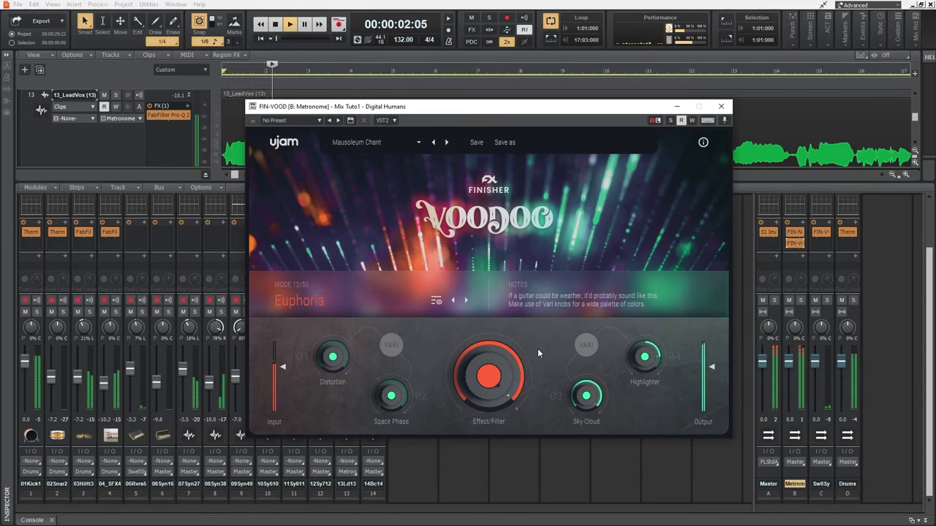
{"action": "key", "text": "space"}
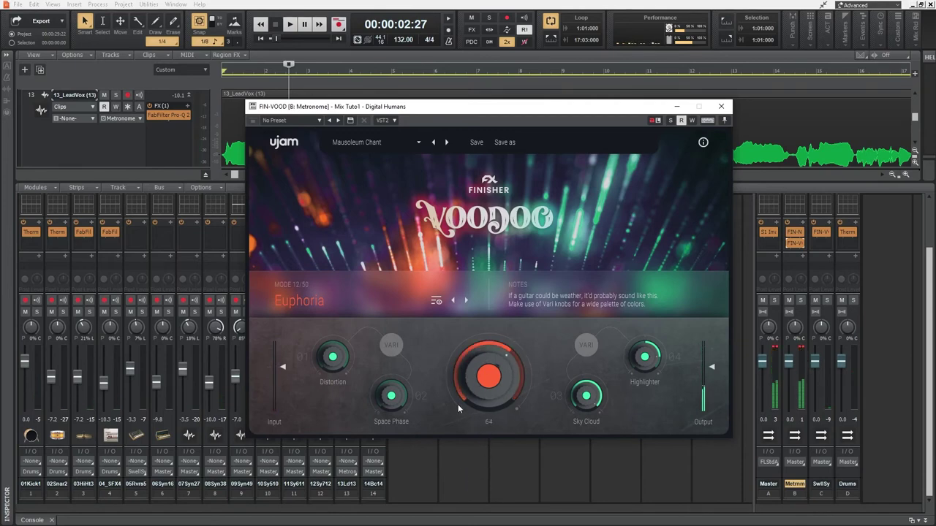
{"action": "left_click_drag", "start_coordinate": [468, 424], "coordinate": [494, 299]}
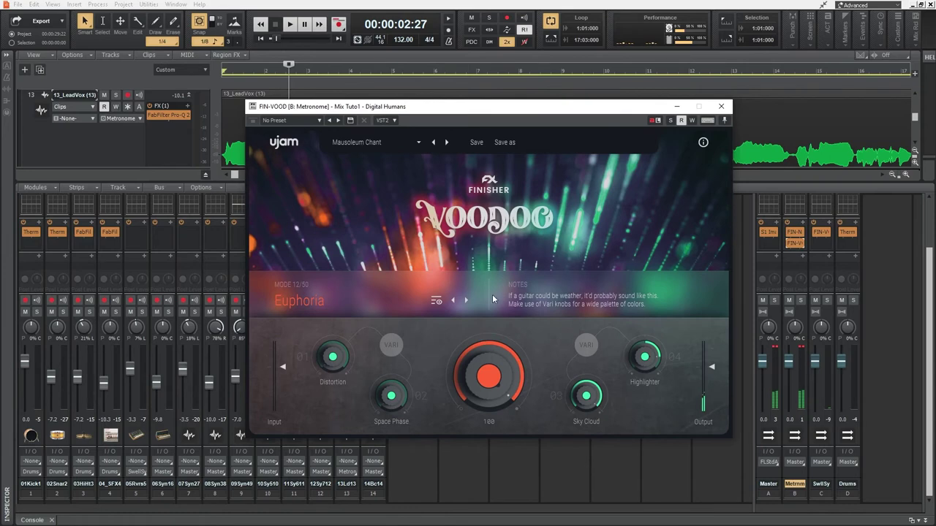
Load FACTORY > David Kujus > Distant Echos and audition it, briefly toggling the bus solo.
{"action": "left_click", "coordinate": [407, 141]}
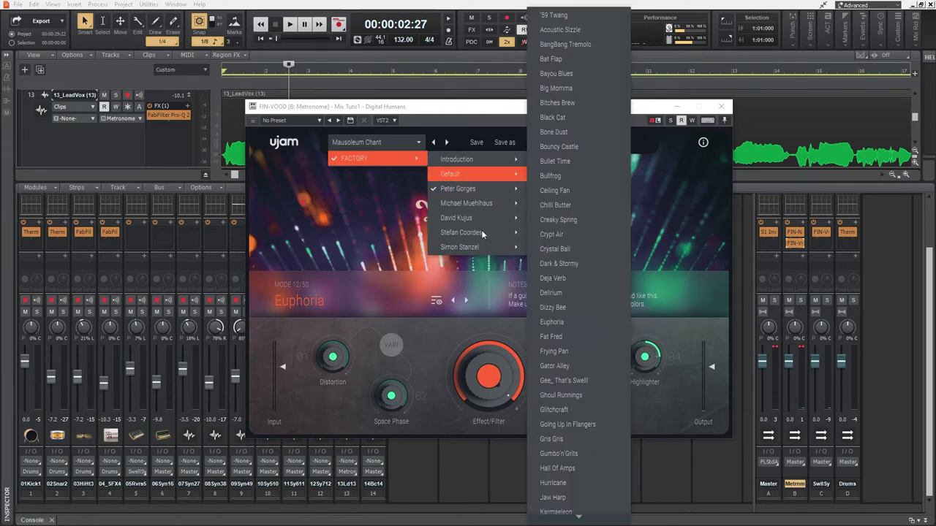
{"action": "mouse_move", "coordinate": [456, 218]}
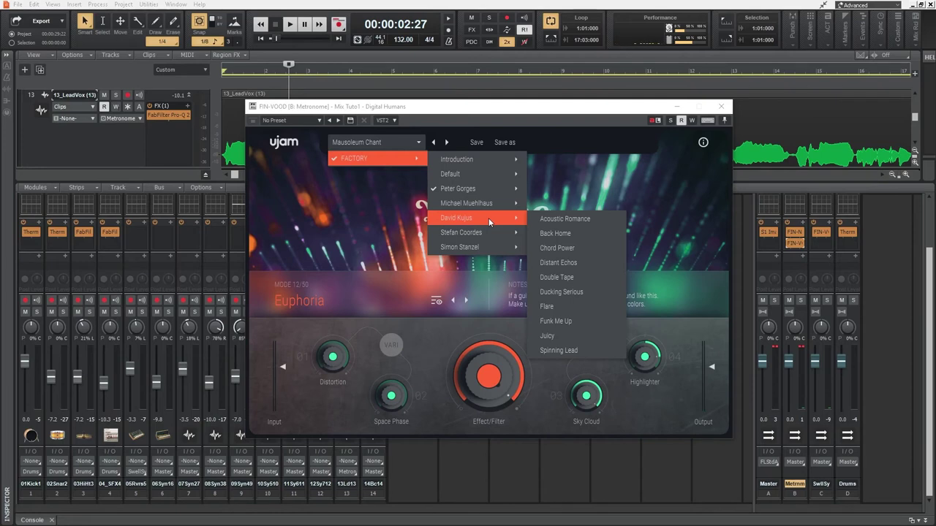
{"action": "left_click", "coordinate": [561, 263]}
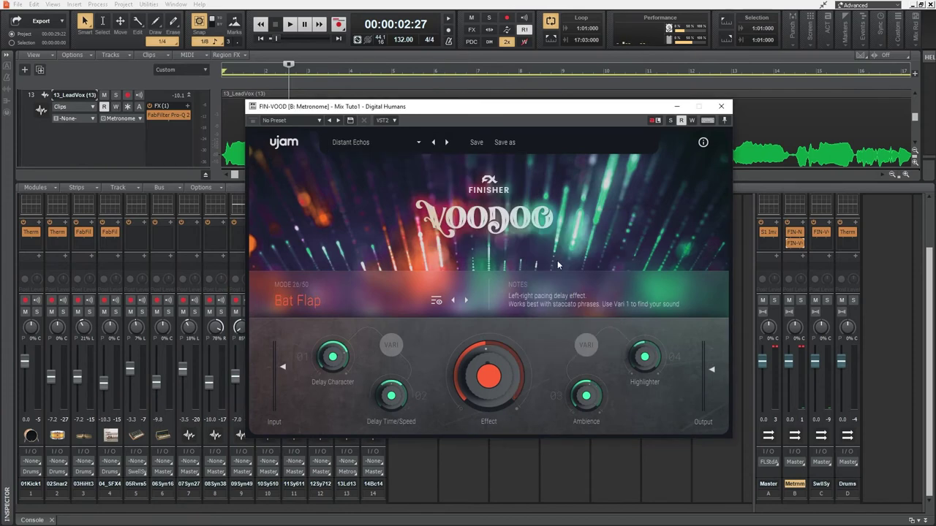
{"action": "key", "text": "w"}
{"action": "key", "text": "space"}
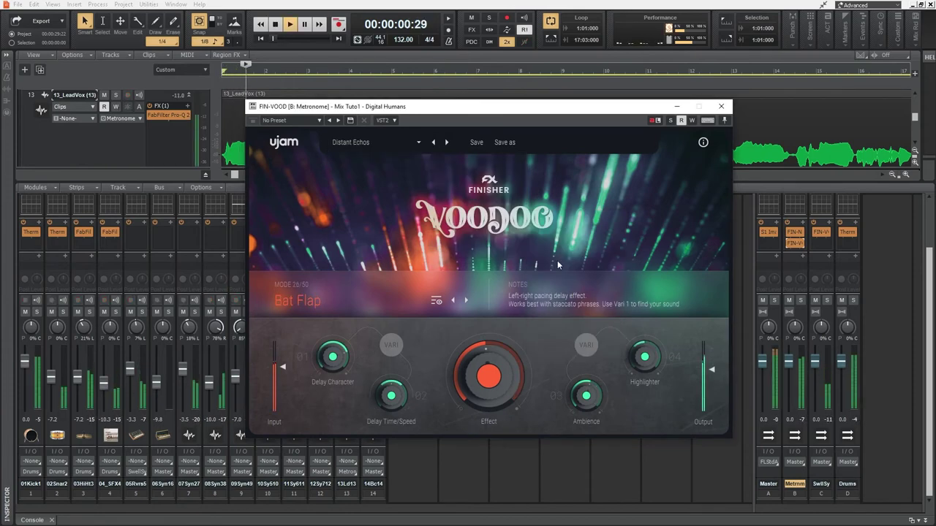
{"action": "left_click", "coordinate": [799, 300]}
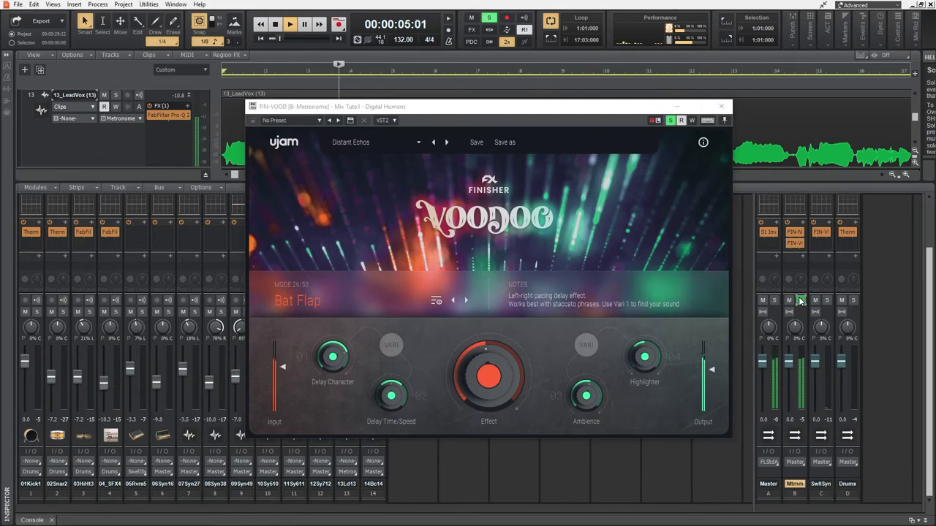
{"action": "left_click", "coordinate": [800, 300]}
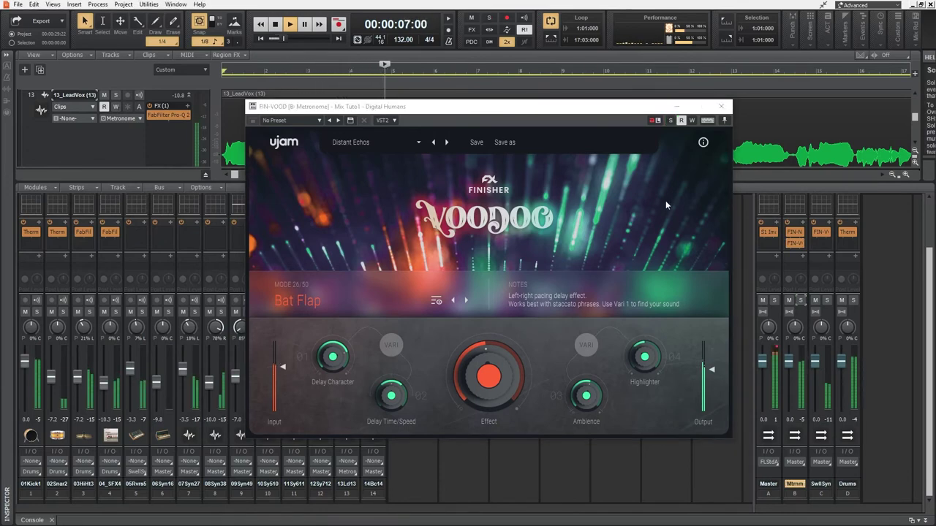
{"action": "key", "text": "r"}
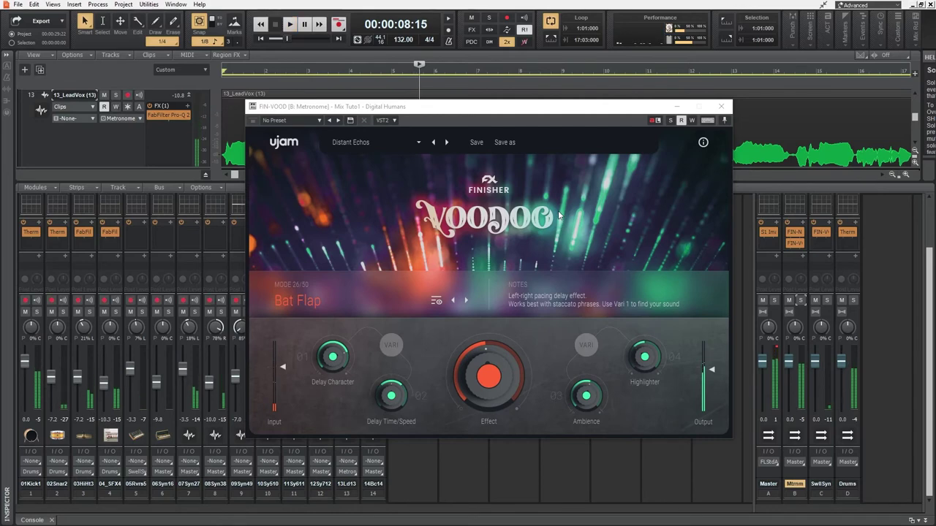
{"action": "key", "text": "space"}
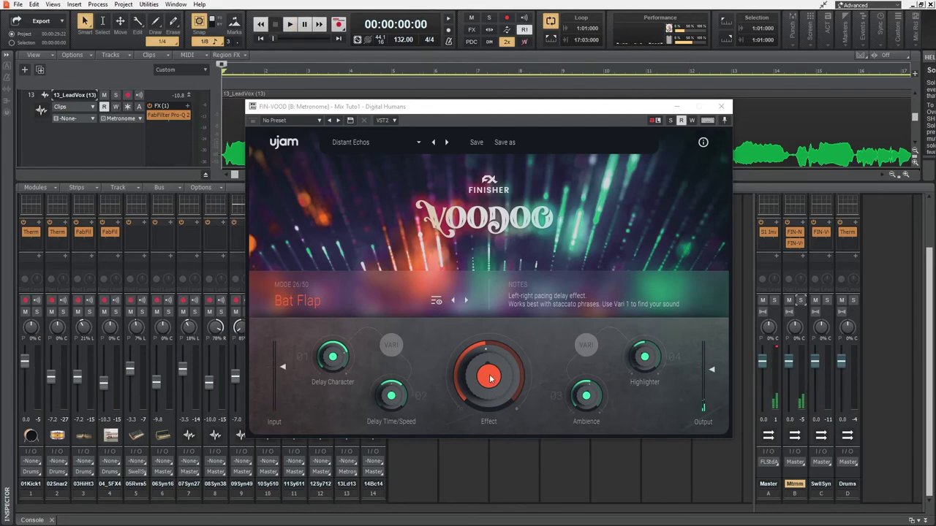
Adjust the Bat Flap Effect amount and play the mix, briefly soloing the Metronome bus.
{"action": "left_click", "coordinate": [490, 378]}
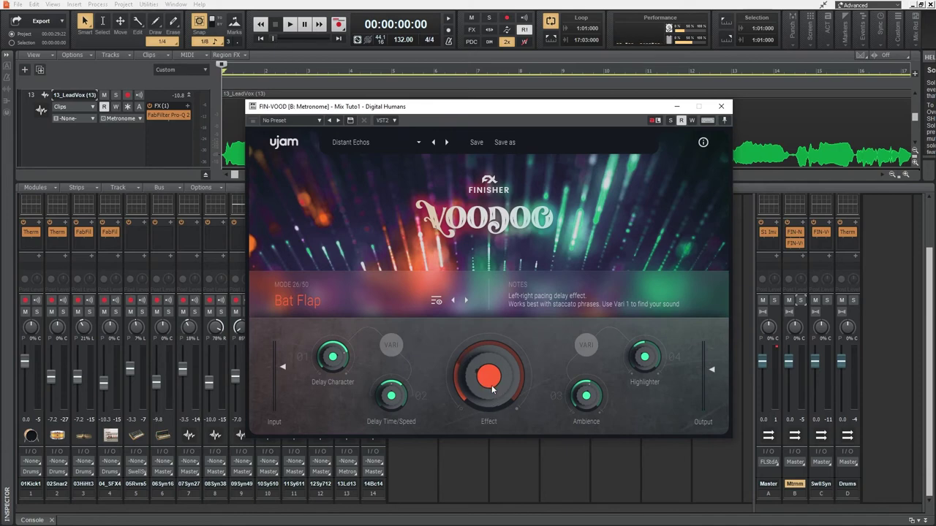
{"action": "key", "text": "space"}
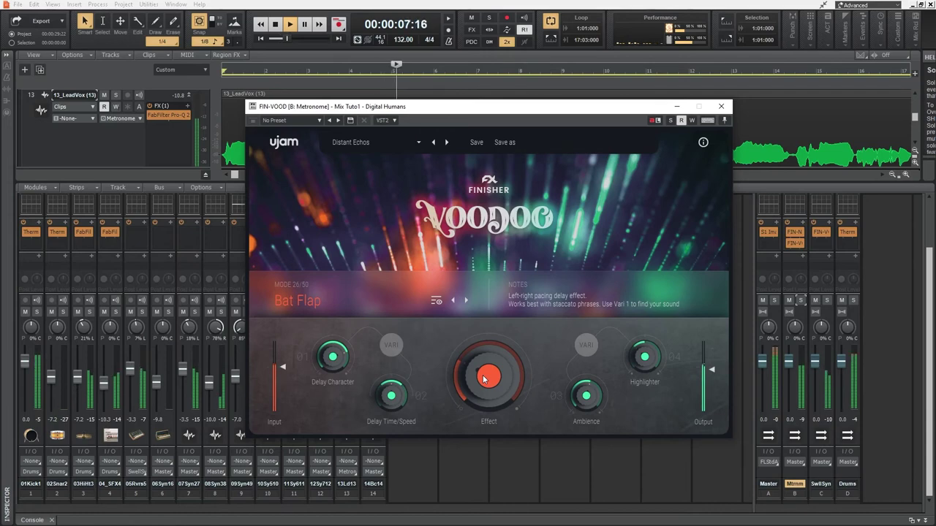
{"action": "left_click", "coordinate": [671, 120]}
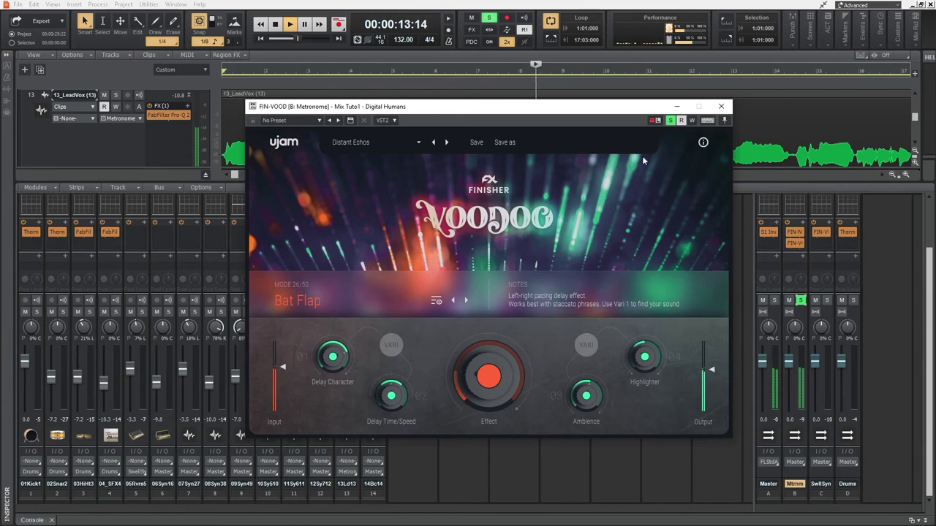
{"action": "left_click", "coordinate": [670, 120]}
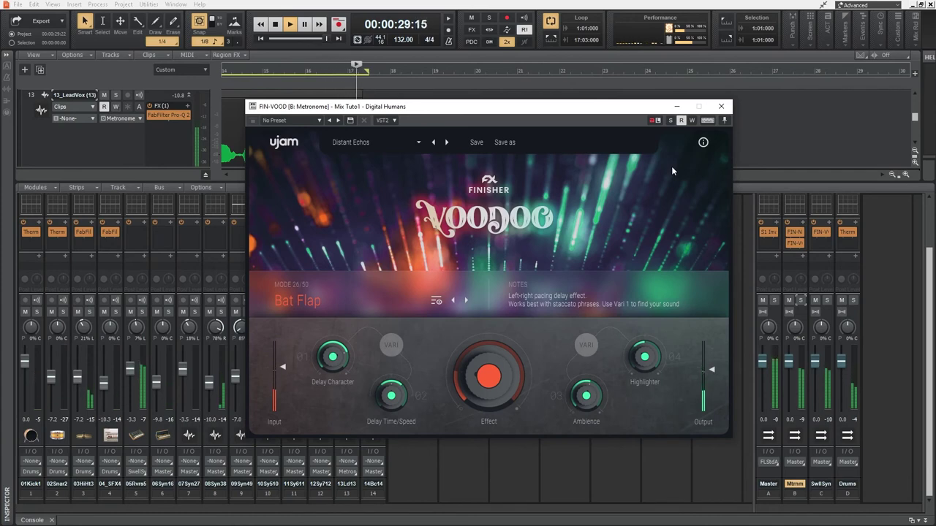
{"action": "key", "text": "space"}
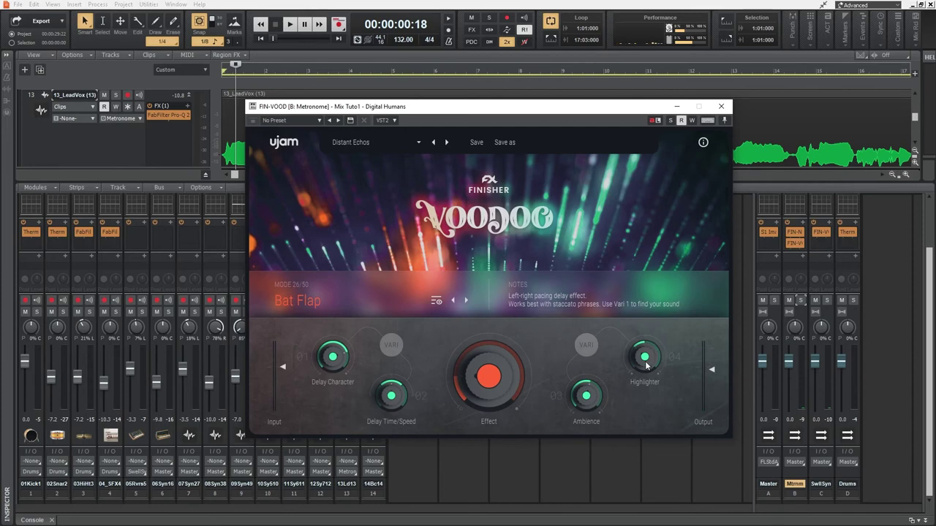
With the bus soloed, raise VOODOO's Effect past halfway and sweep Delay Character from 9 to 47 while playing.
{"action": "left_click", "coordinate": [671, 121]}
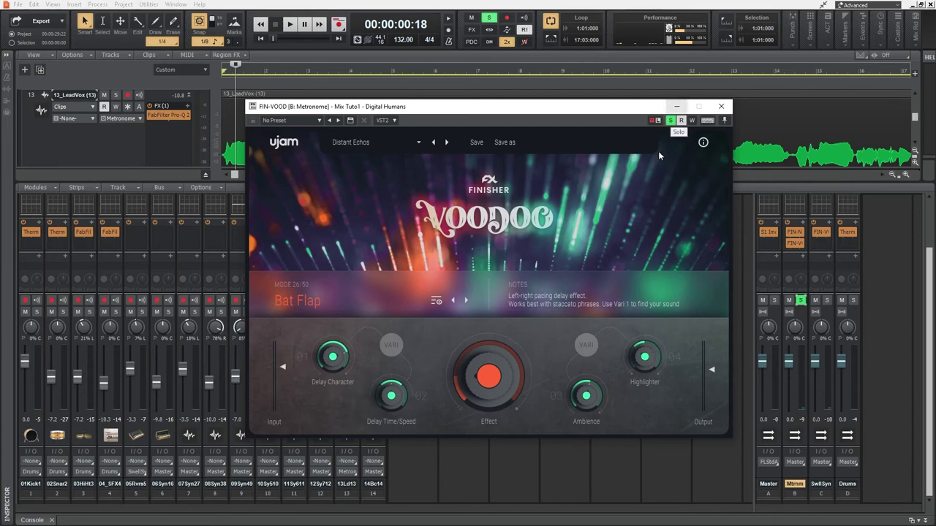
{"action": "key", "text": "w"}
{"action": "key", "text": "space"}
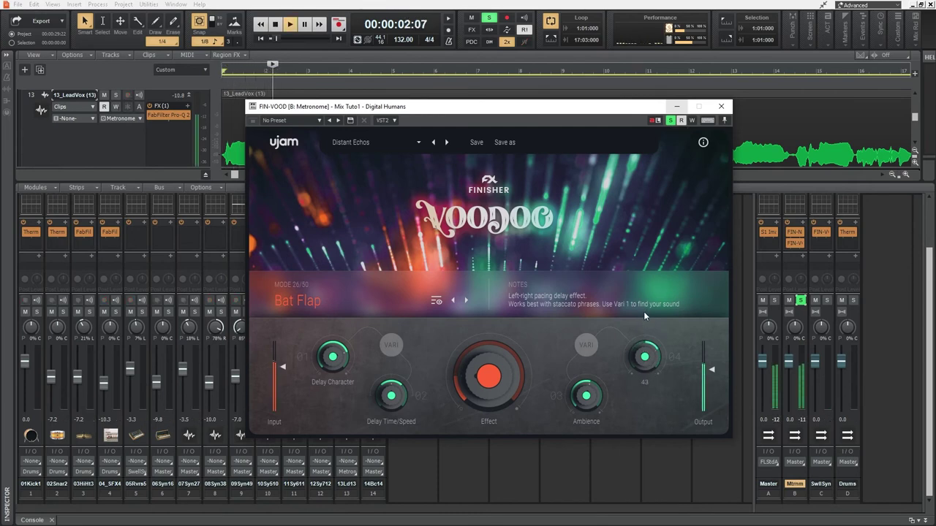
{"action": "left_click_drag", "start_coordinate": [489, 365], "coordinate": [482, 329]}
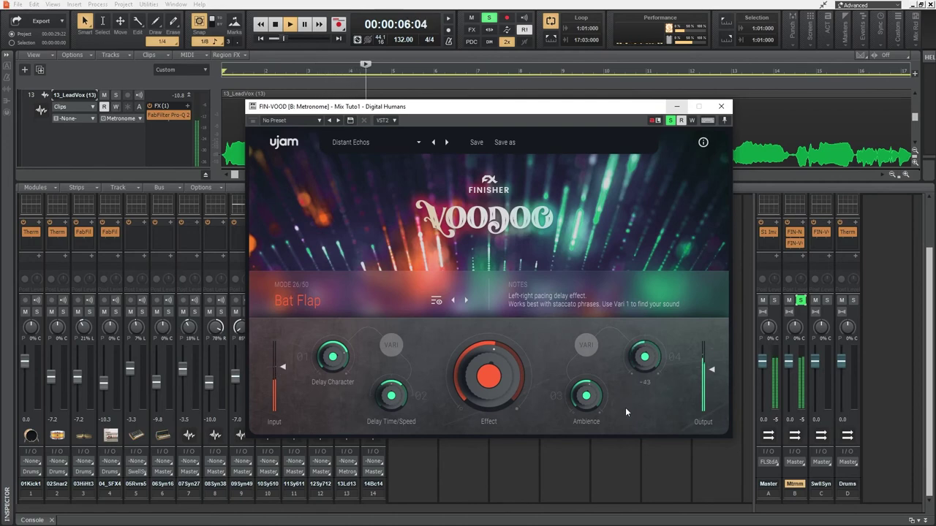
{"action": "scroll", "coordinate": [636, 365], "scroll_direction": "up", "scroll_amount": 5}
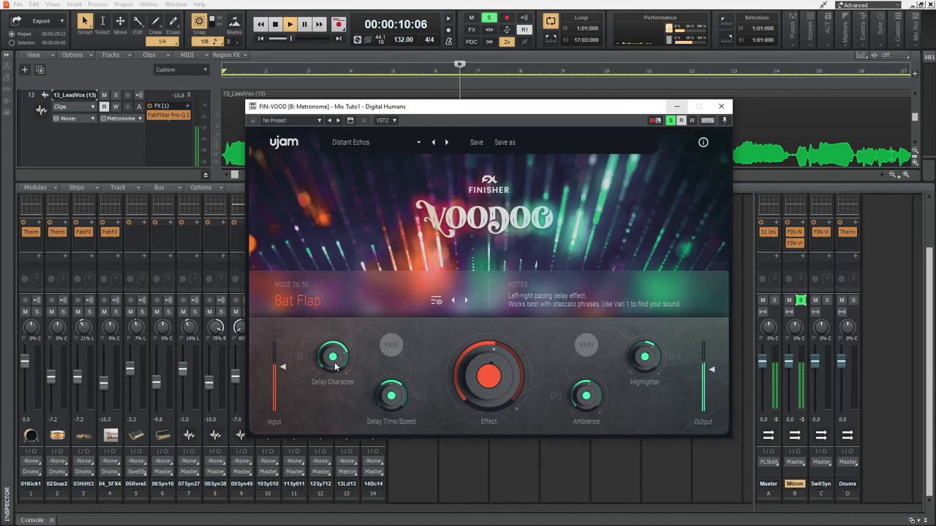
{"action": "left_click_drag", "start_coordinate": [327, 415], "coordinate": [330, 441]}
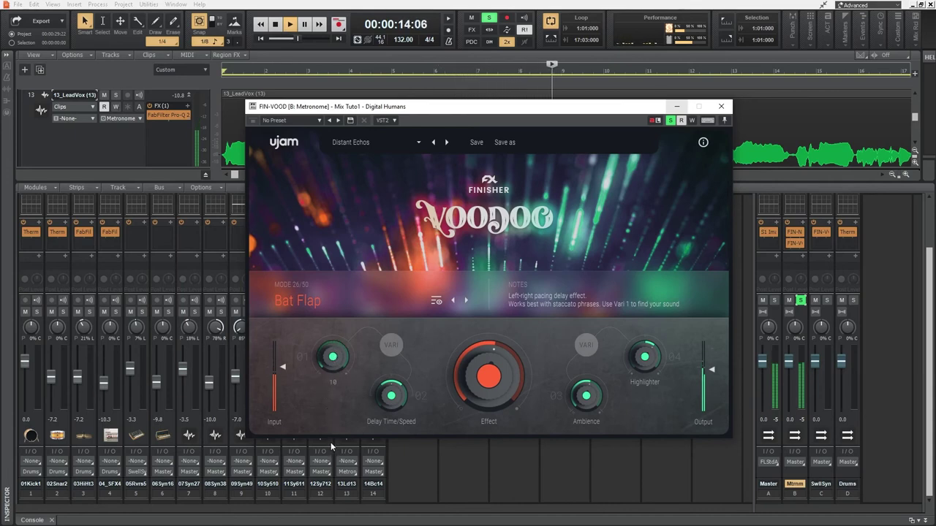
{"action": "left_click_drag", "start_coordinate": [332, 445], "coordinate": [332, 372]}
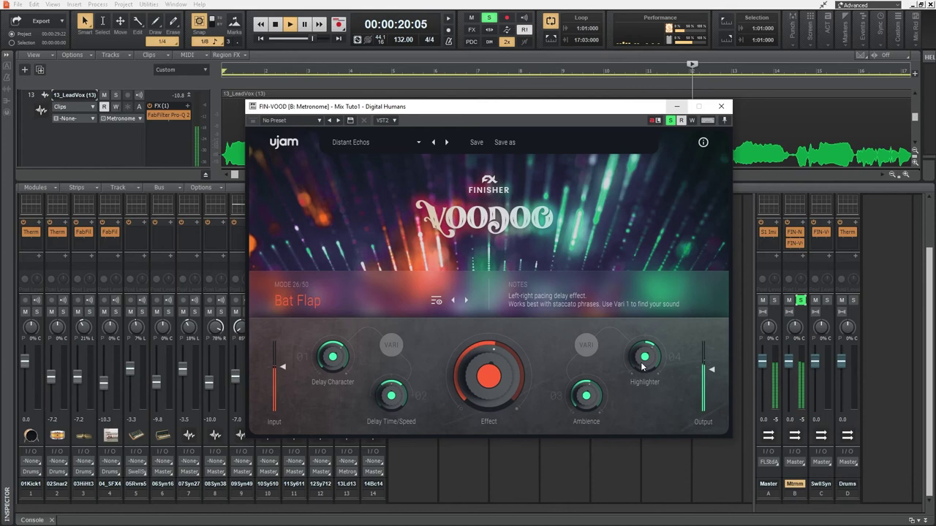
{"action": "key", "text": "space"}
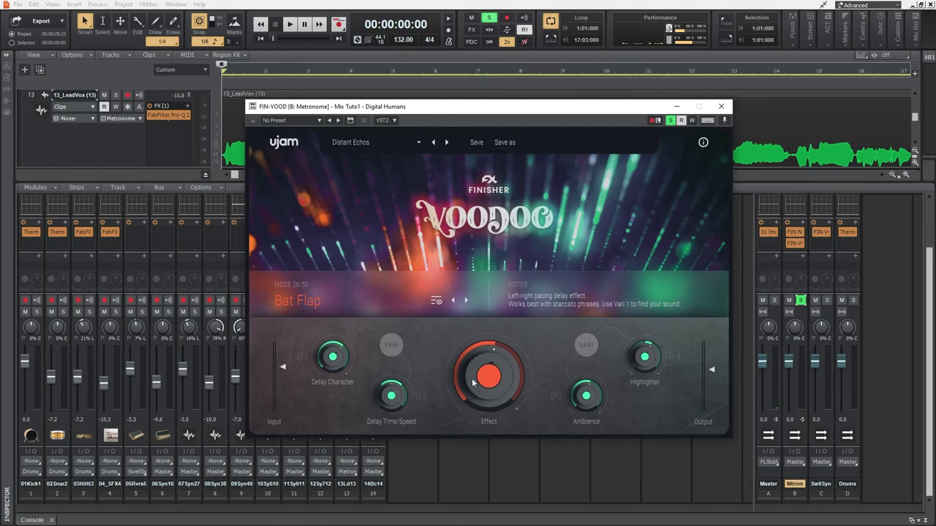
Close VOODOO and insert Waves C4 Stereo after the two Finishers on the Metronome bus.
{"action": "left_click", "coordinate": [802, 226]}
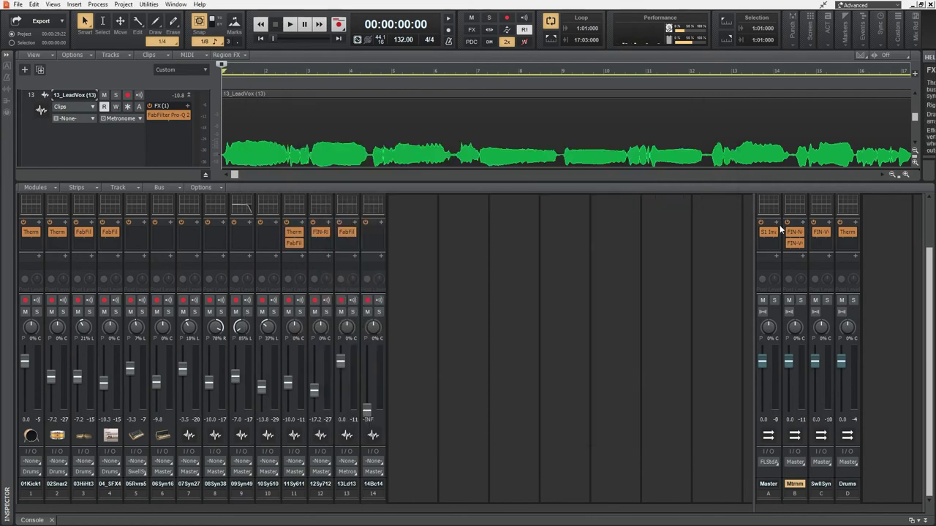
{"action": "right_click", "coordinate": [803, 226]}
{"action": "left_click", "coordinate": [730, 234]}
{"action": "mouse_move", "coordinate": [696, 452]}
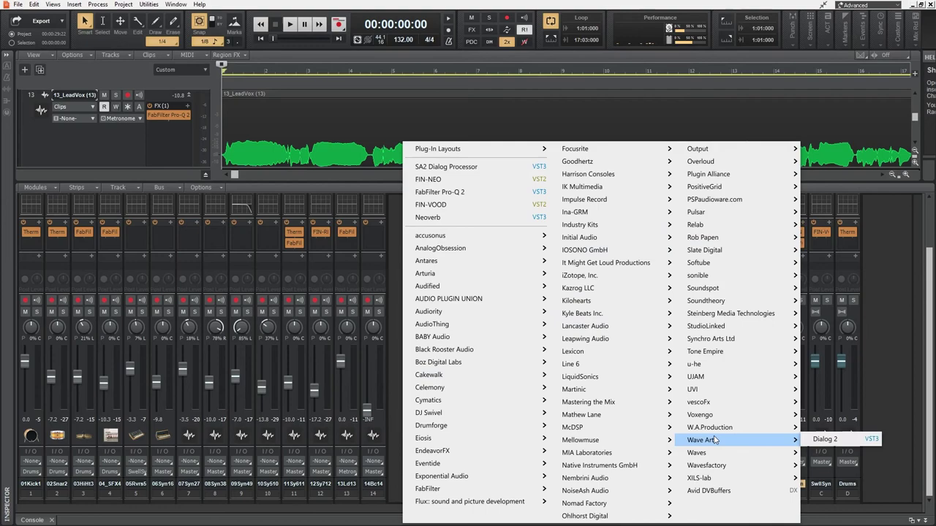
{"action": "mouse_move", "coordinate": [739, 453]}
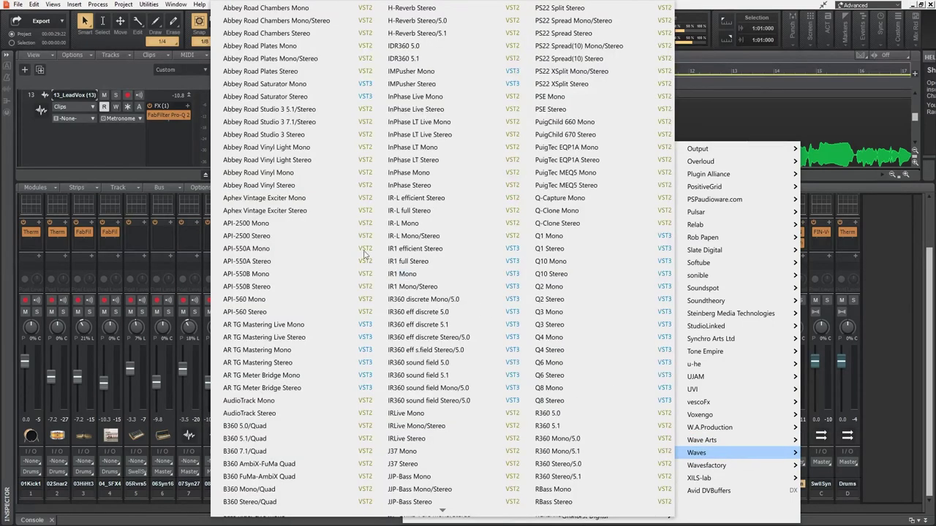
{"action": "scroll", "coordinate": [282, 292], "scroll_direction": "down", "scroll_amount": 10}
{"action": "scroll", "coordinate": [252, 249], "scroll_direction": "down", "scroll_amount": 10}
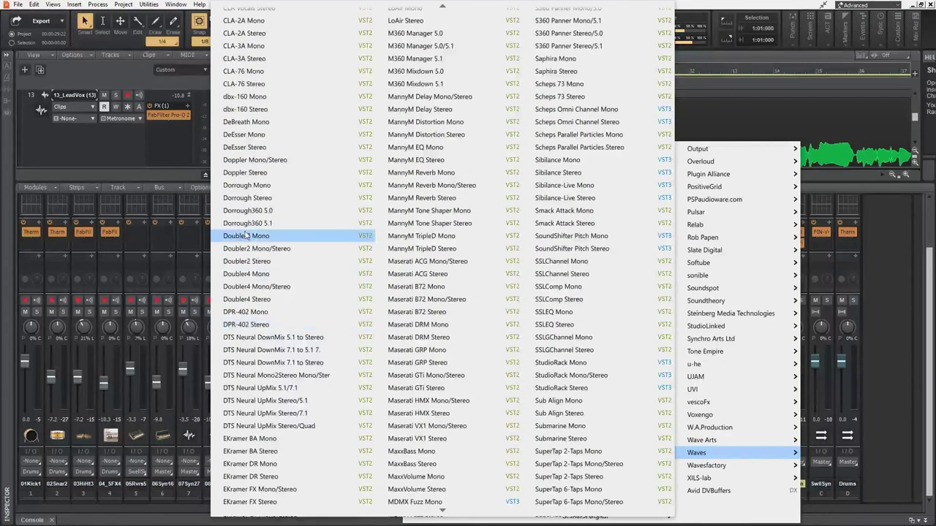
{"action": "scroll", "coordinate": [252, 70], "scroll_direction": "up", "scroll_amount": 5}
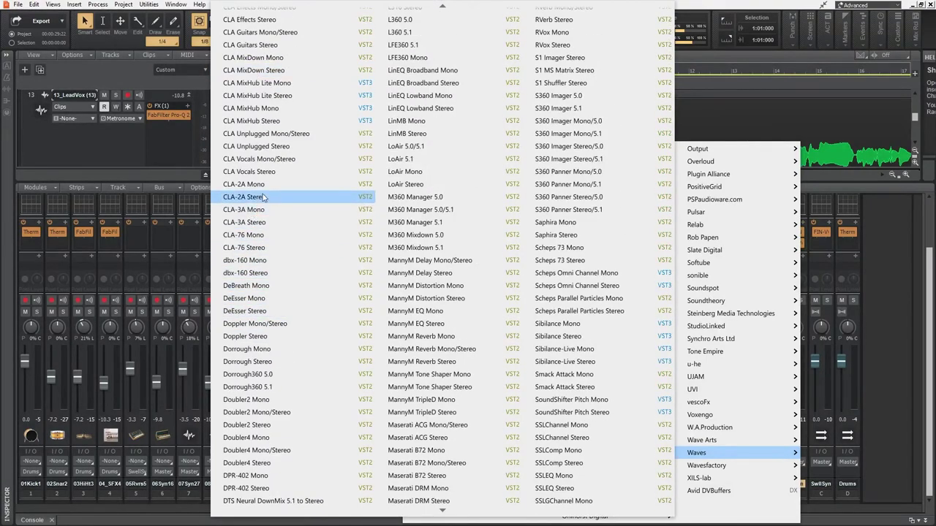
{"action": "scroll", "coordinate": [266, 205], "scroll_direction": "up", "scroll_amount": 7}
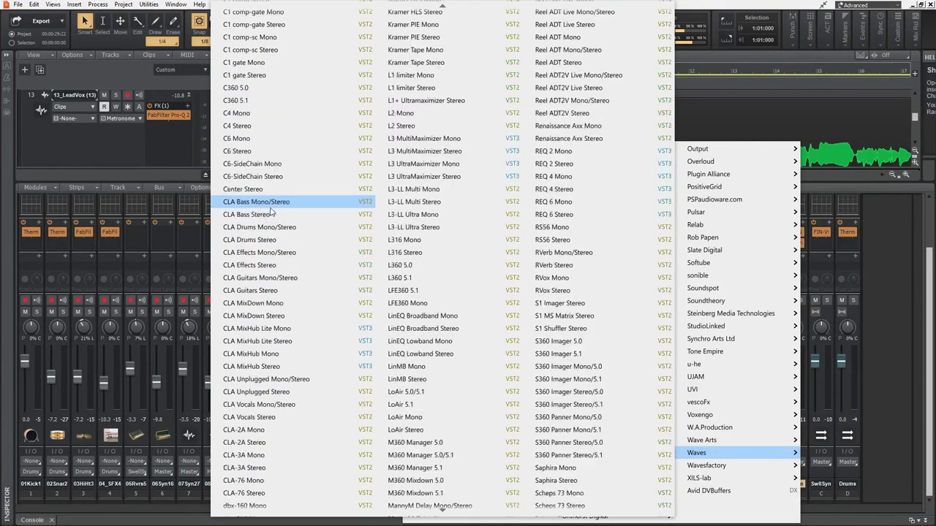
{"action": "left_click", "coordinate": [266, 130]}
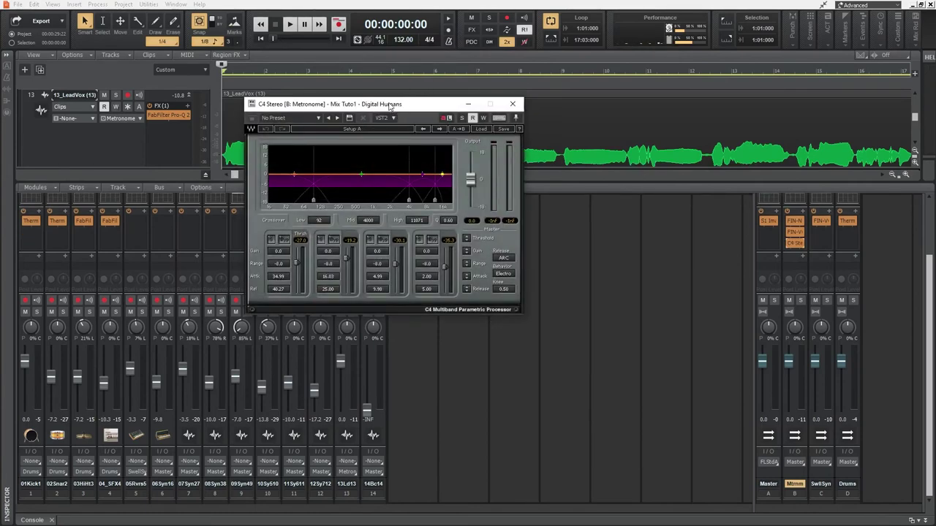
Bypass C4 bands 1 and 2 during playback, then listen and stop.
{"action": "key", "text": "space"}
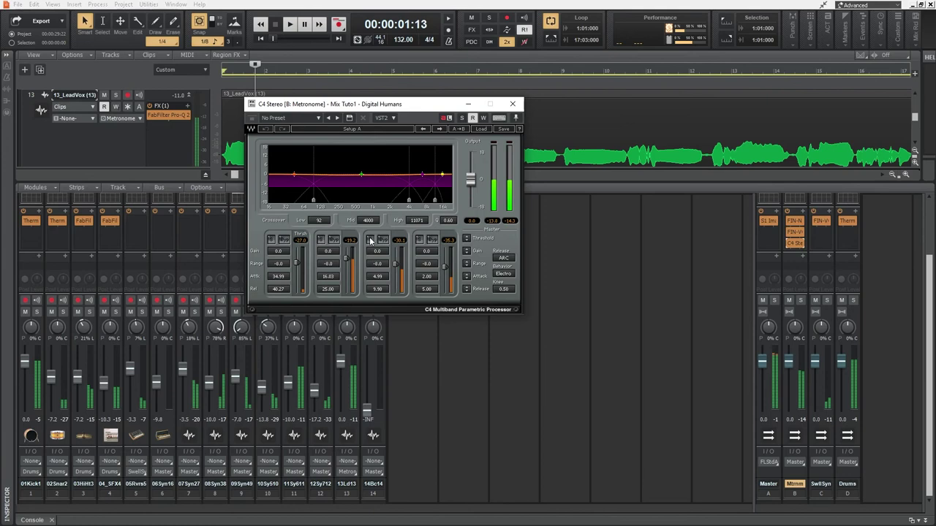
{"action": "left_click", "coordinate": [333, 240]}
{"action": "left_click", "coordinate": [284, 240]}
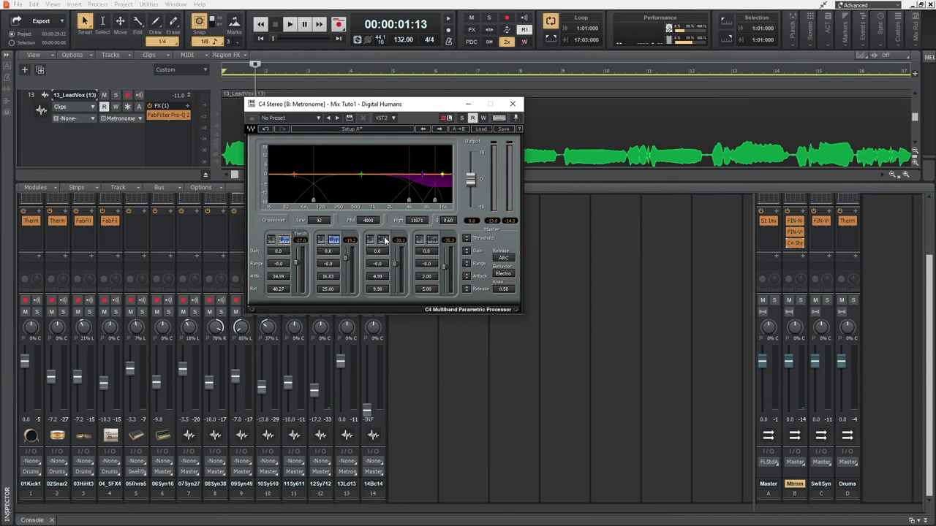
{"action": "key", "text": "space"}
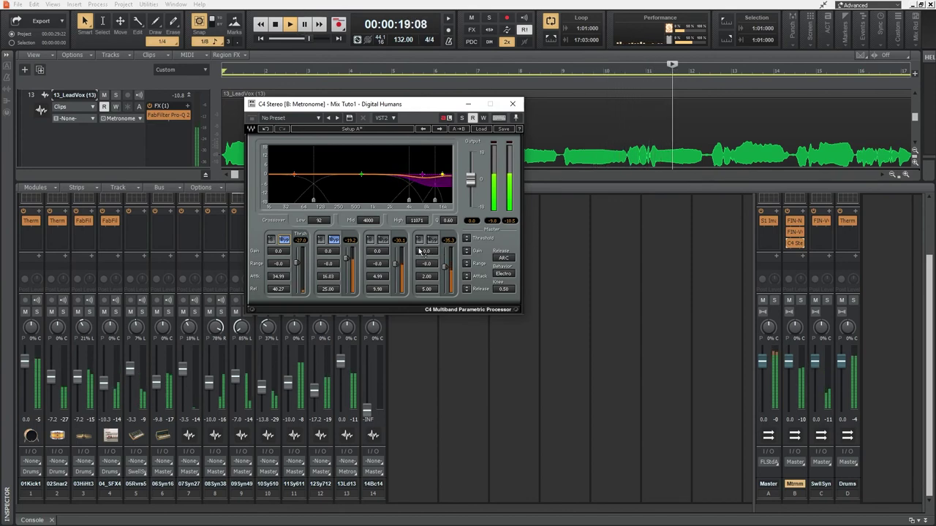
{"action": "key", "text": "space"}
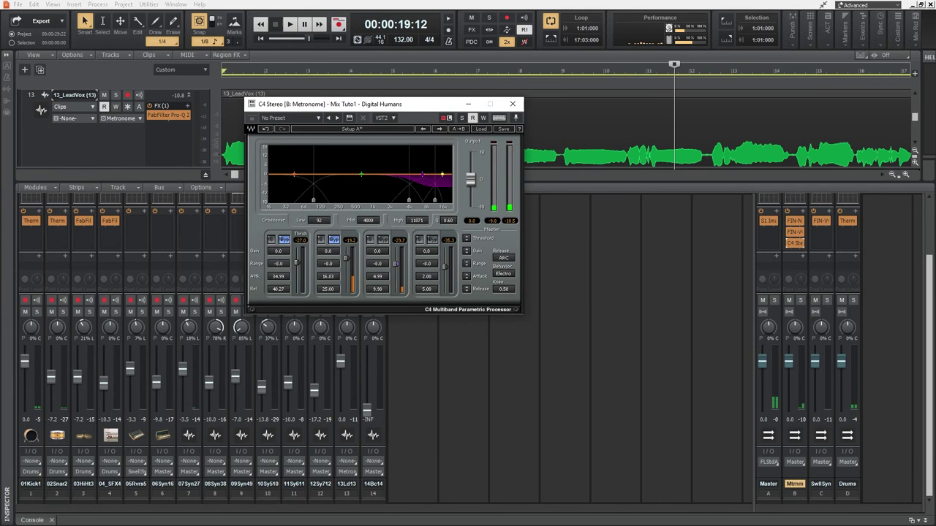
Play the project from the start twice to audition the C4-processed Metronome bus.
{"action": "key", "text": "w"}
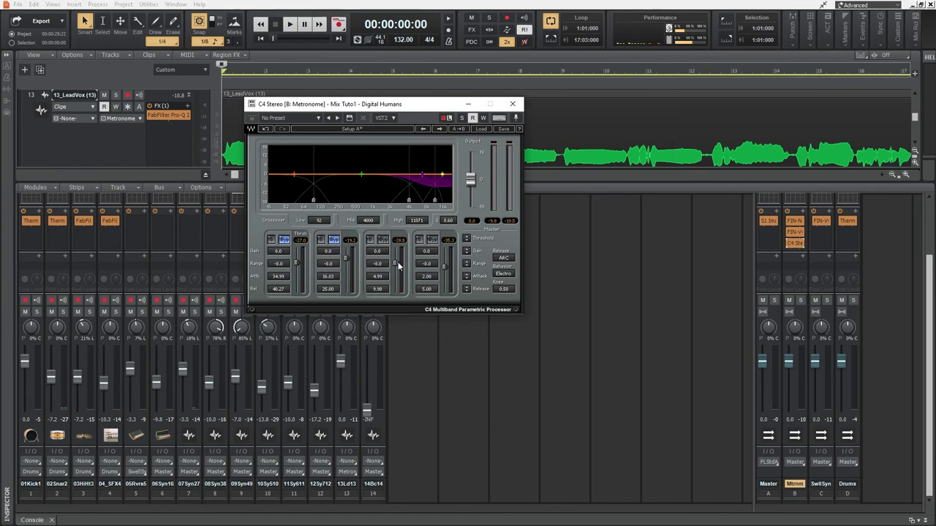
{"action": "key", "text": "space"}
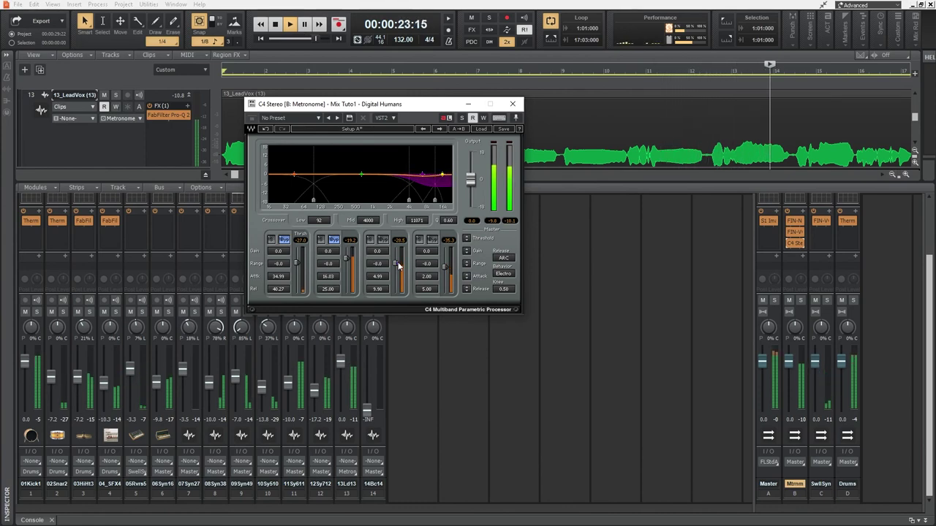
{"action": "key", "text": "space"}
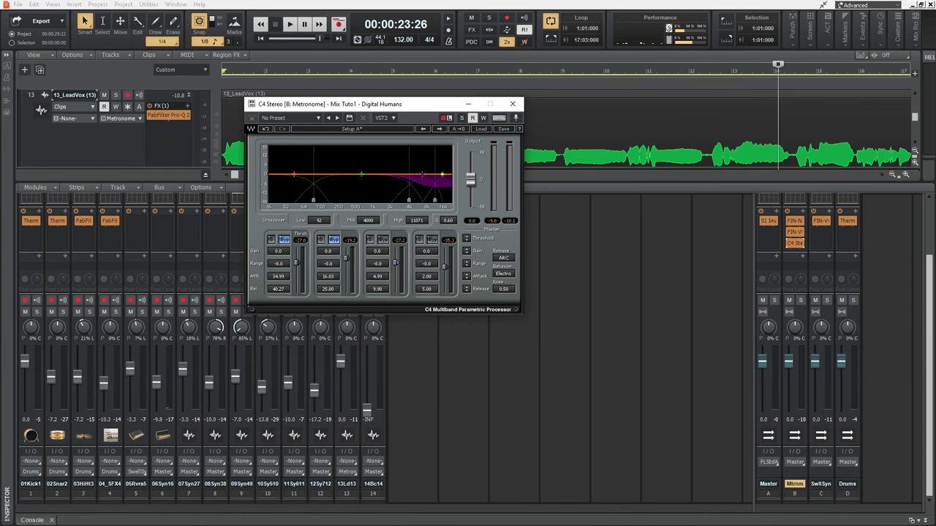
{"action": "key", "text": "w"}
{"action": "key", "text": "space"}
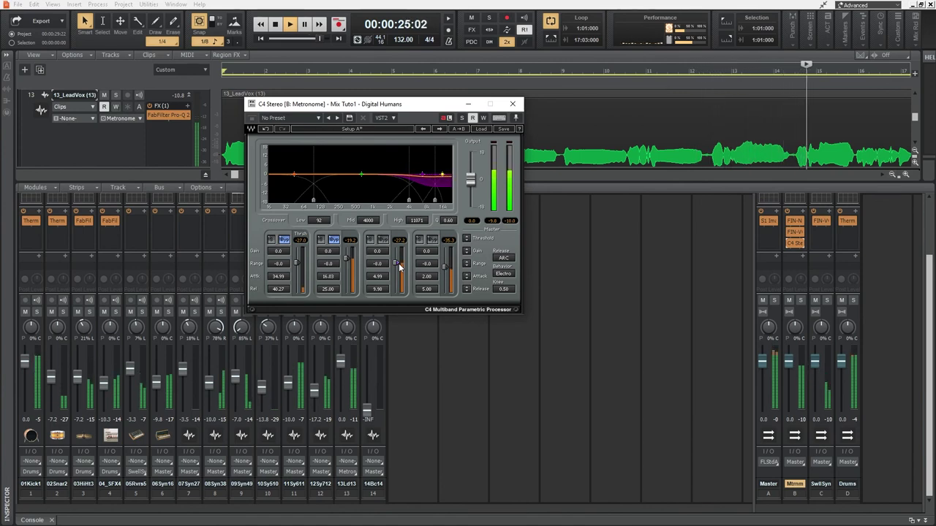
{"action": "key", "text": "space"}
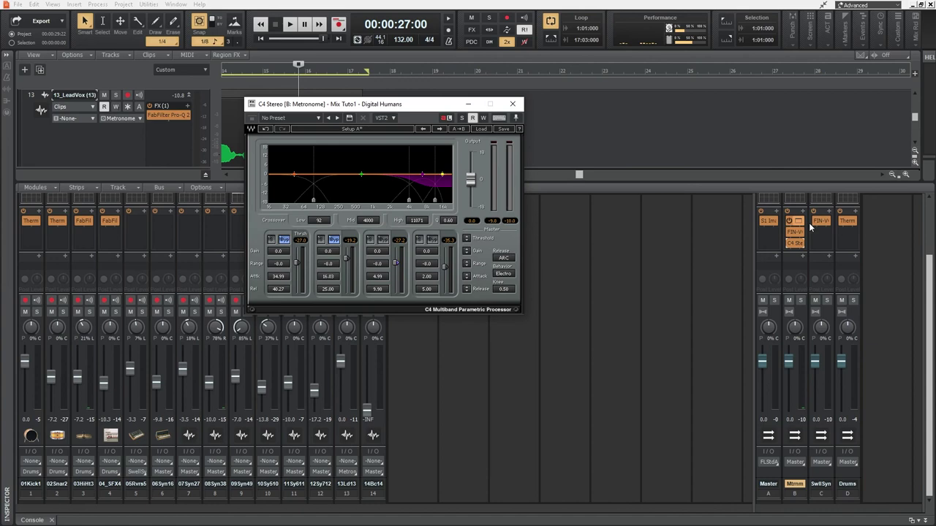
Reopen Finisher NEO (Finisher: Vocals), then Finisher VOODOO, from the Metronome FX bin.
{"action": "double_click", "coordinate": [792, 231]}
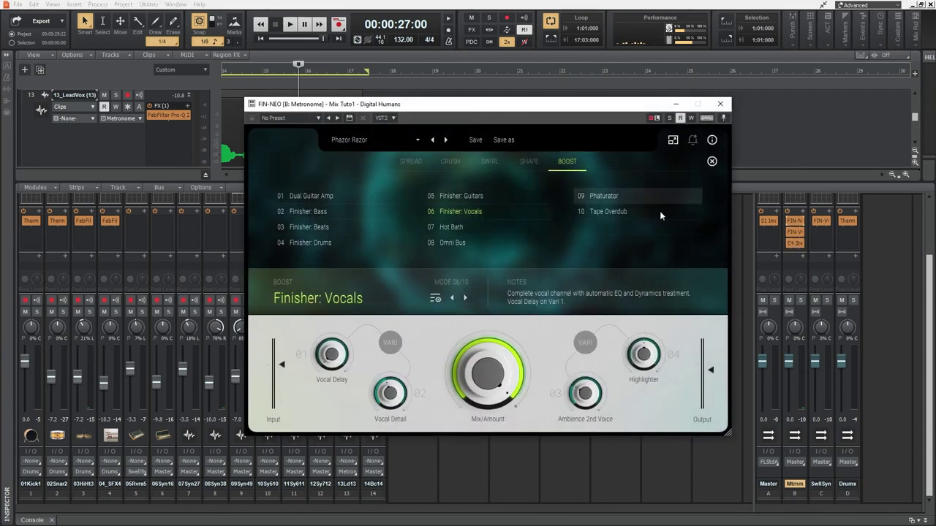
{"action": "double_click", "coordinate": [797, 232]}
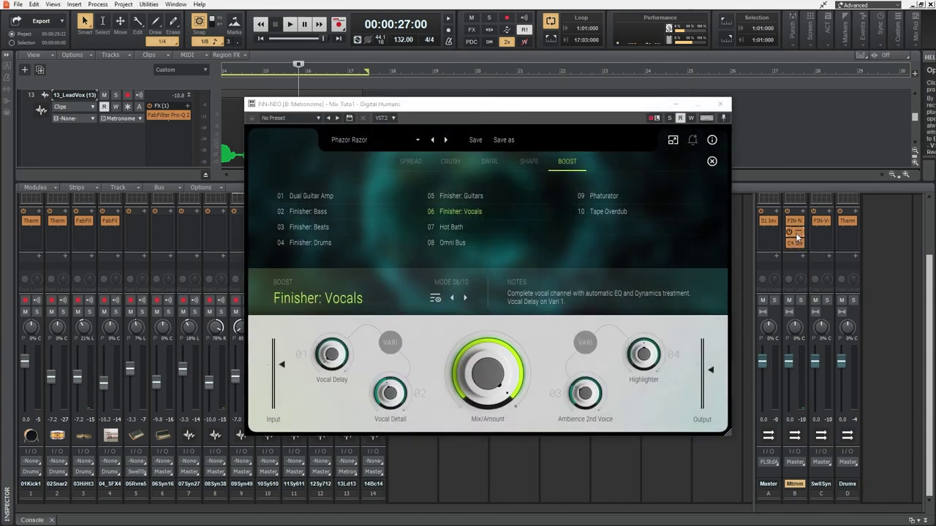